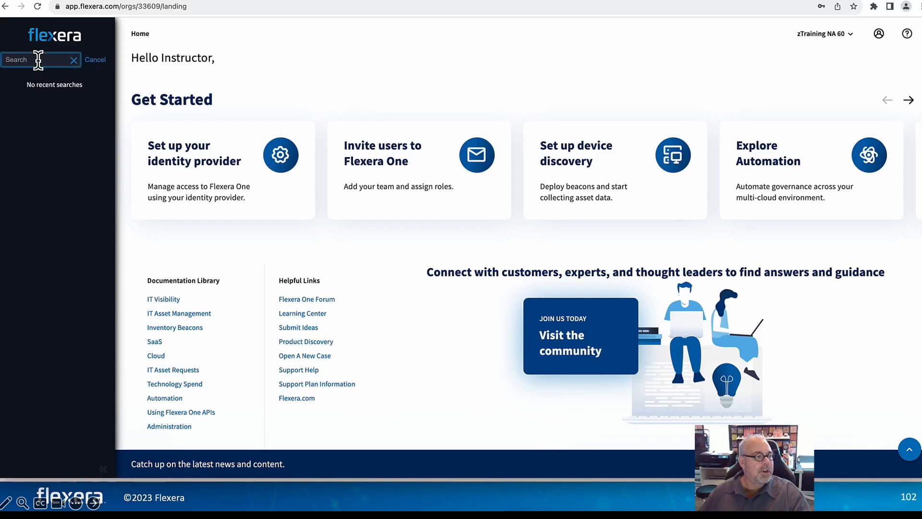
Step: Search the navigation for "microsoft" to see the matching reports, and close the search
type("microsoft")
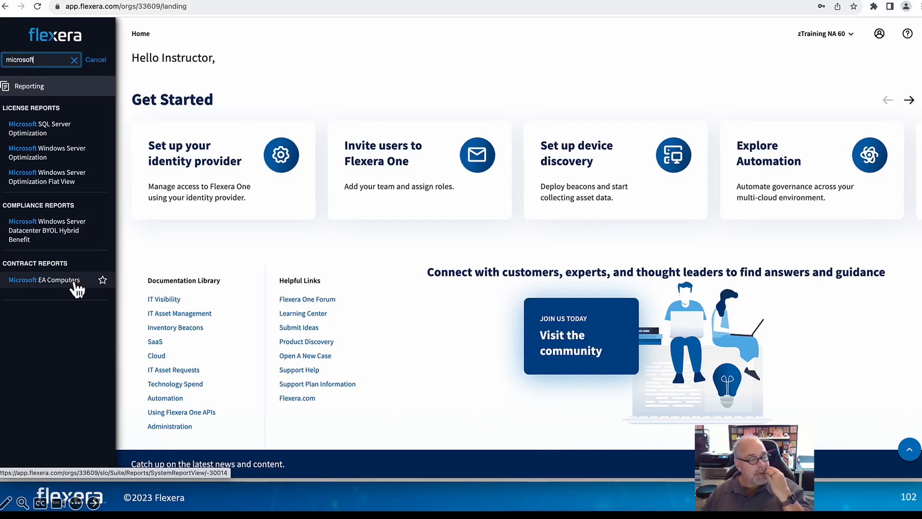
left_click(95, 60)
Step: Open the "IBM Review (Do Not Delete)" view from the saved views in Reporting
mouse_move(46, 408)
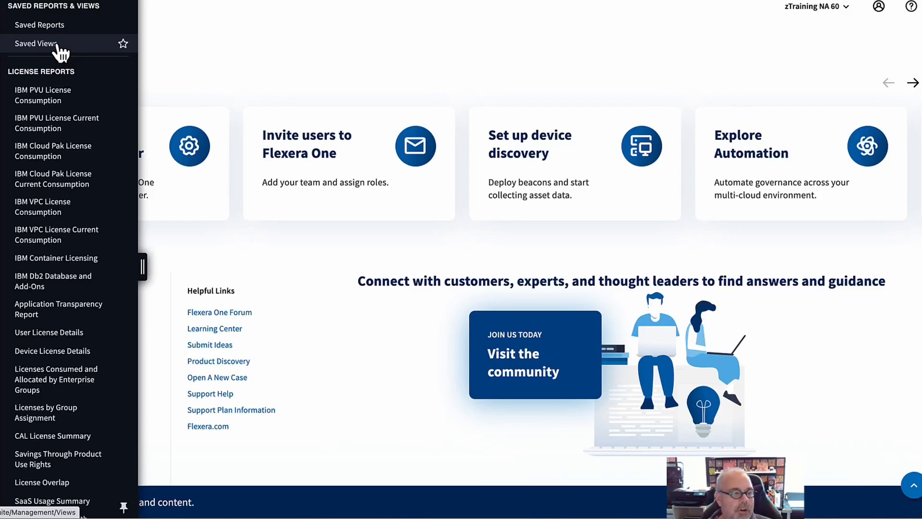
left_click(36, 44)
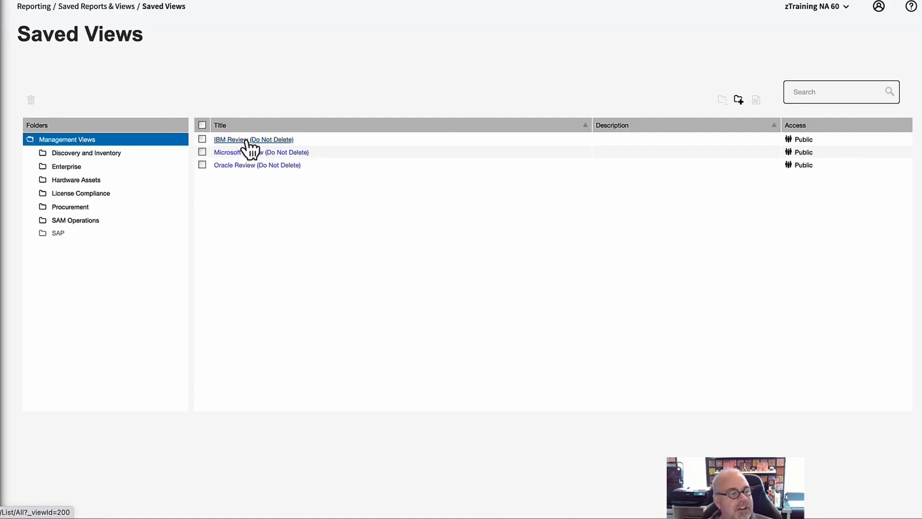
left_click(246, 140)
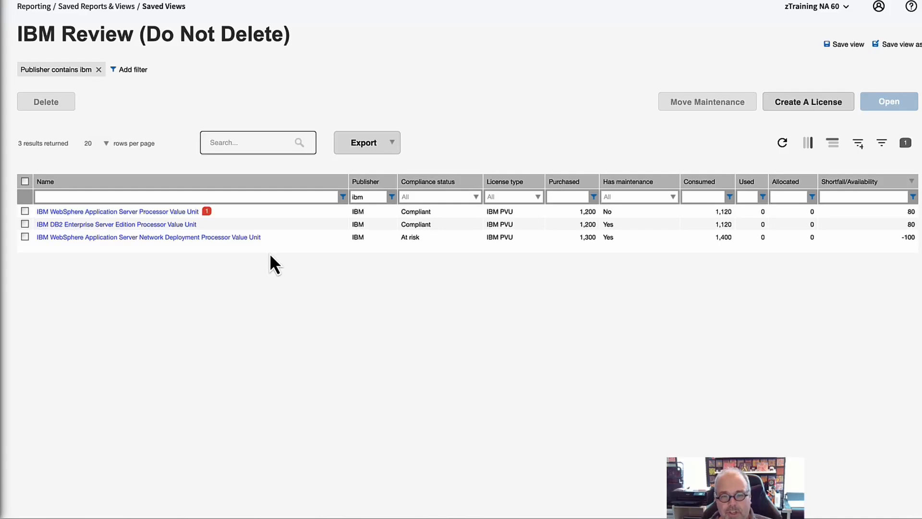
Step: Examine the IBM Review view's export formats and the additional columns its column chooser offers
left_click(393, 143)
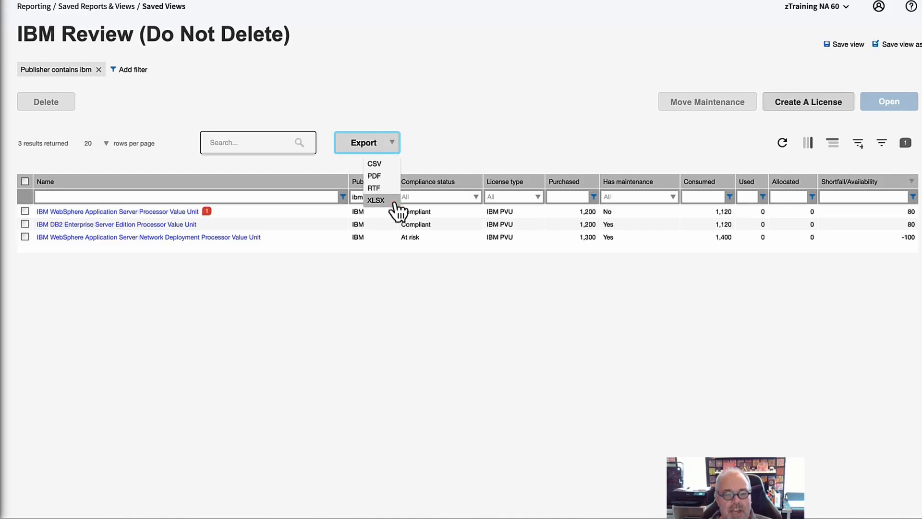
left_click(482, 123)
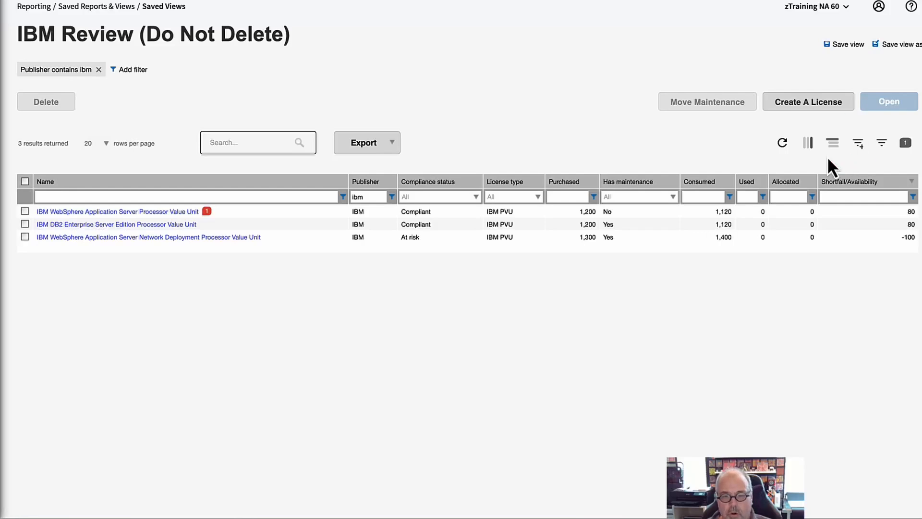
left_click(808, 144)
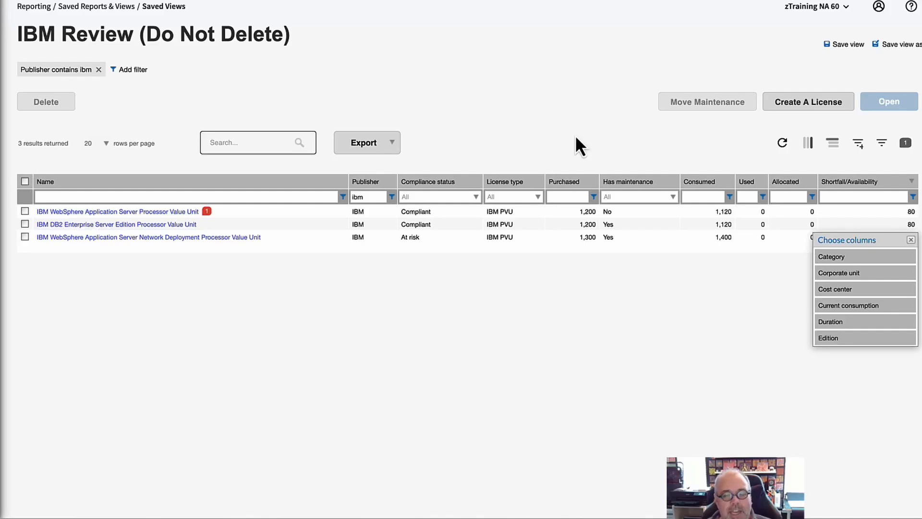
scroll(851, 307, "down", 5)
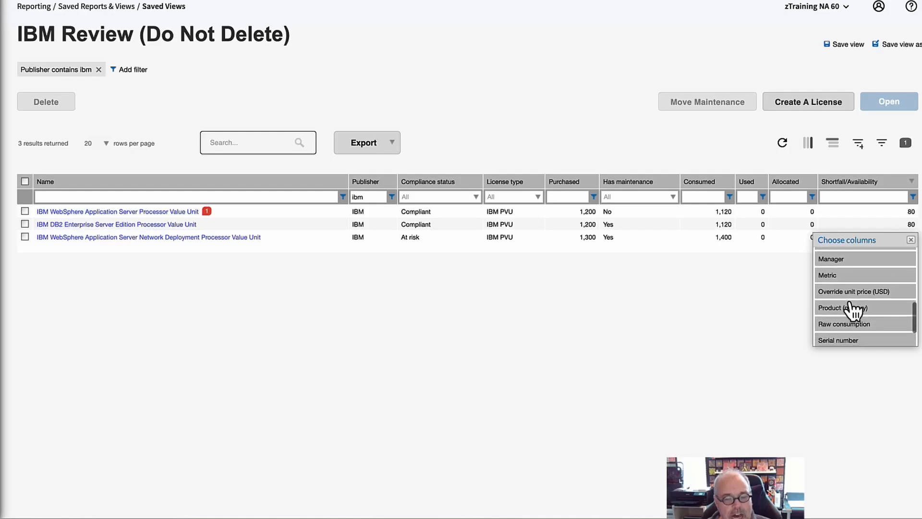
scroll(851, 308, "down", 2)
scroll(851, 307, "up", 7)
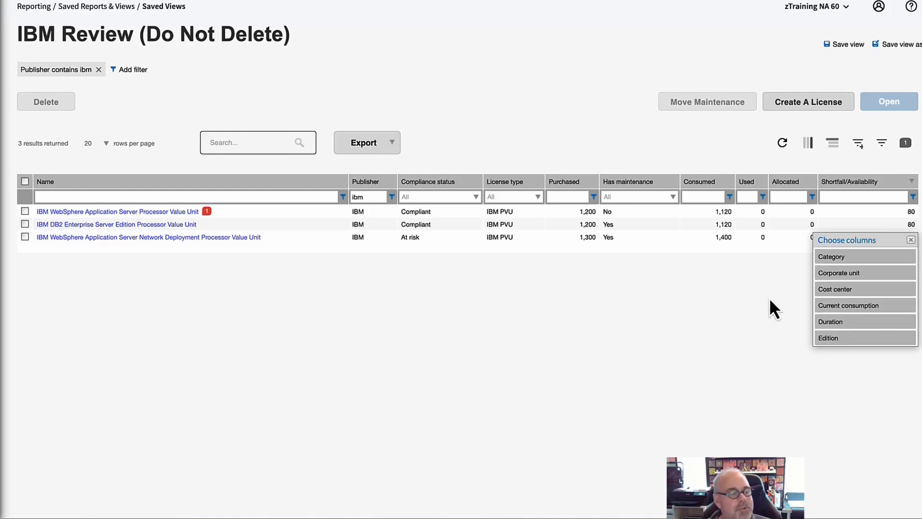
left_click(911, 240)
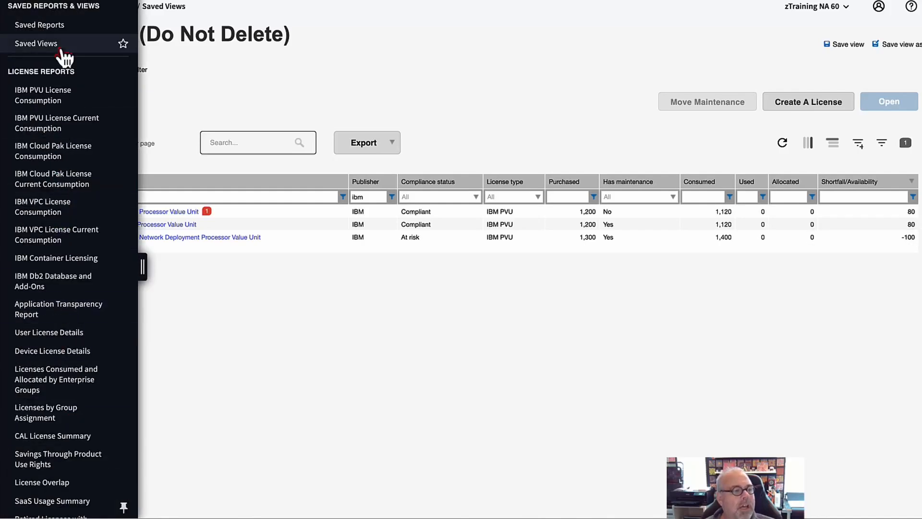
Step: Browse the saved reports in the AUTOMATION (DO NOT DELETE) and Discovery and Inventory folders, including the Server Inventory and Inventory subfolders
left_click(61, 25)
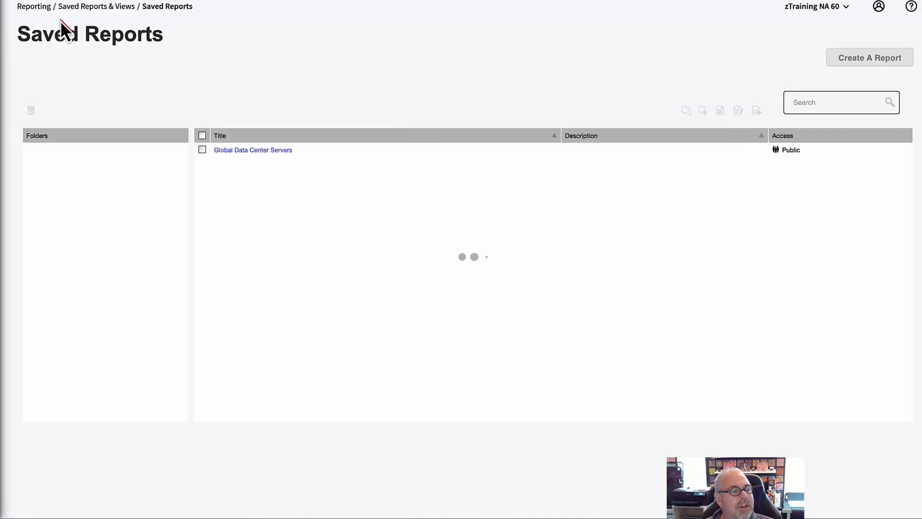
left_click(42, 176)
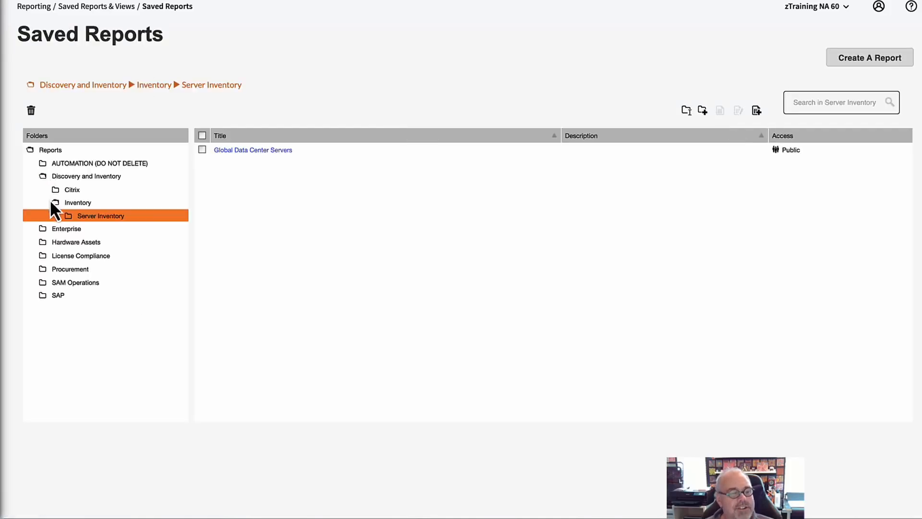
left_click(43, 176)
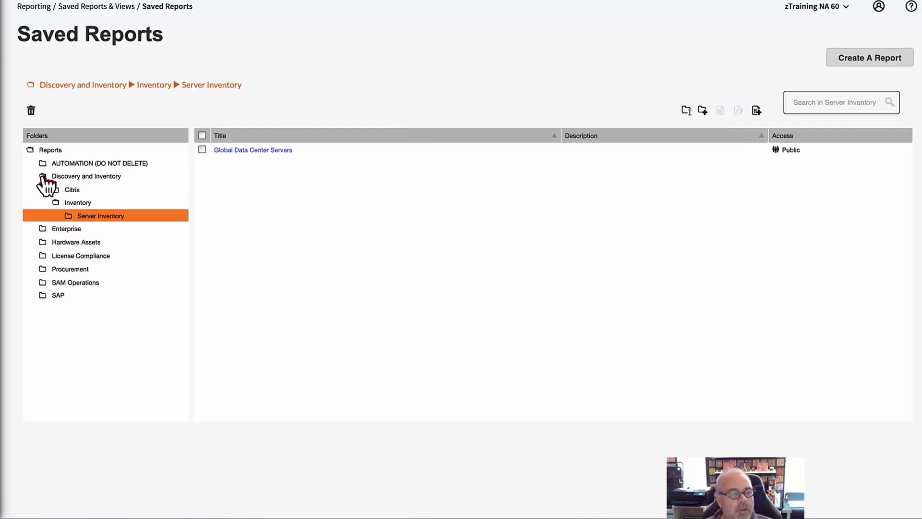
left_click(76, 176)
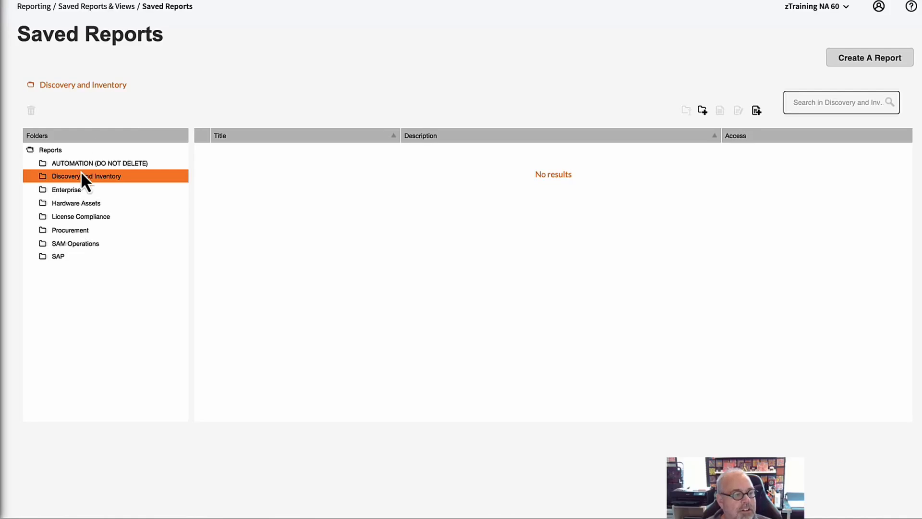
left_click(96, 163)
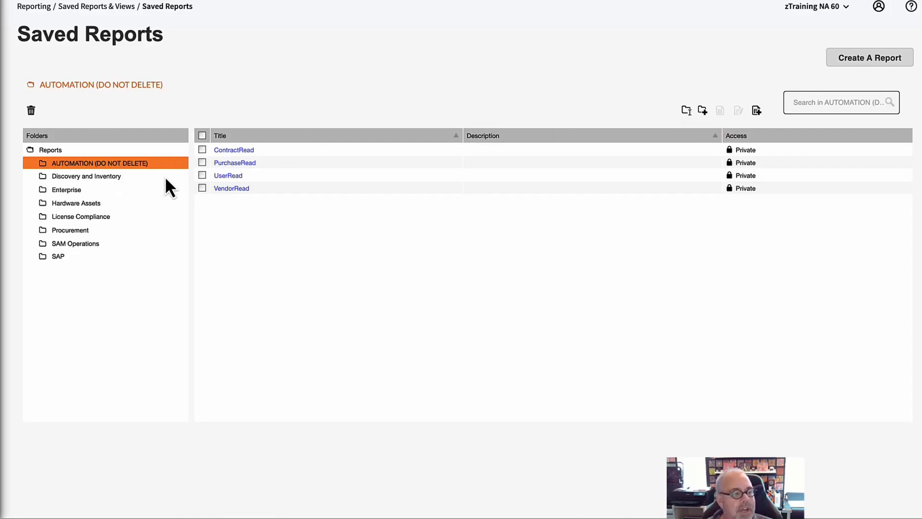
left_click(102, 176)
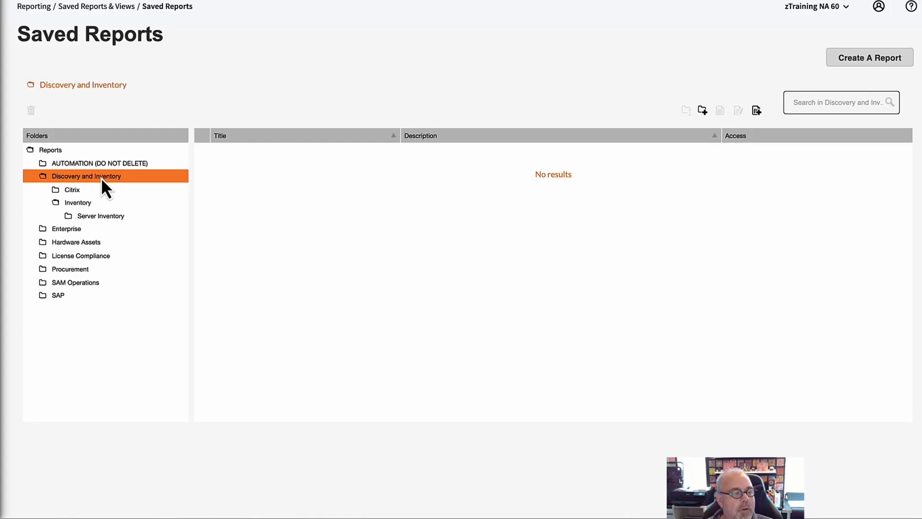
left_click(95, 218)
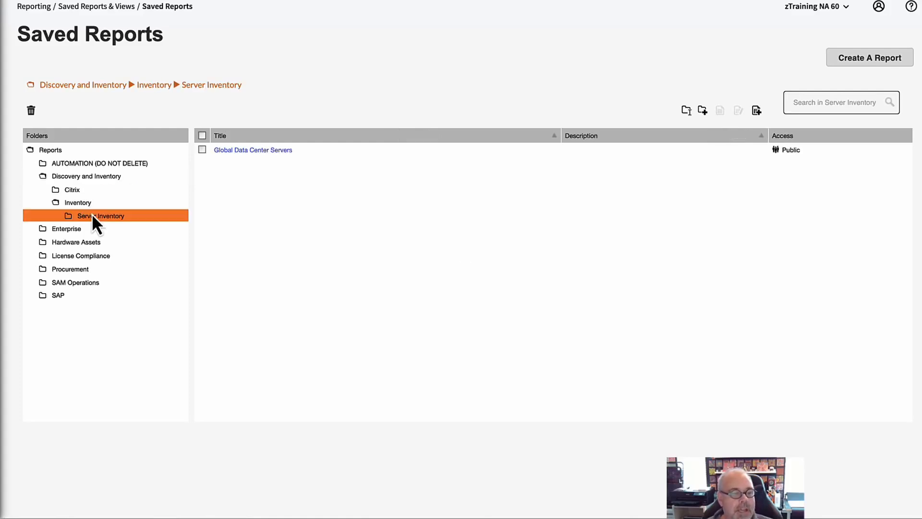
left_click(83, 203)
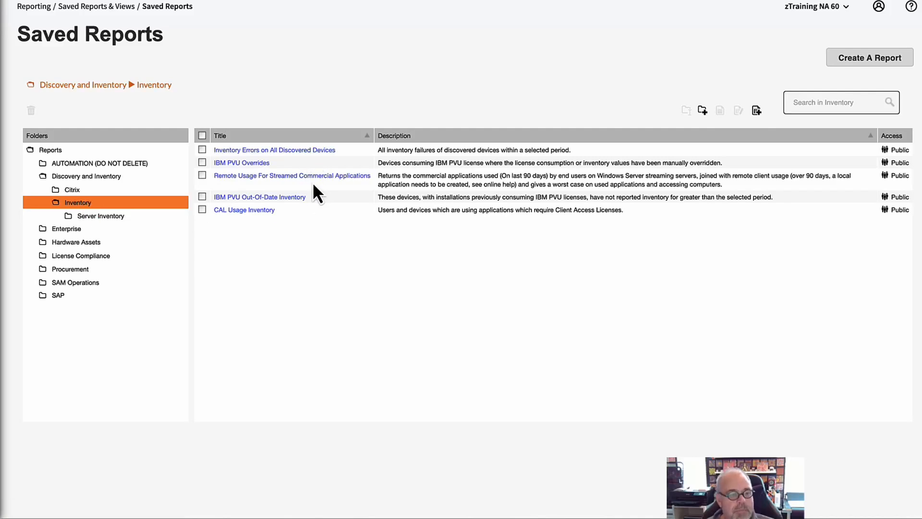
Step: Run the Asset Assigned User Changes report from the Assets subfolder of Hardware Assets with the Last 7 days period
left_click(70, 244)
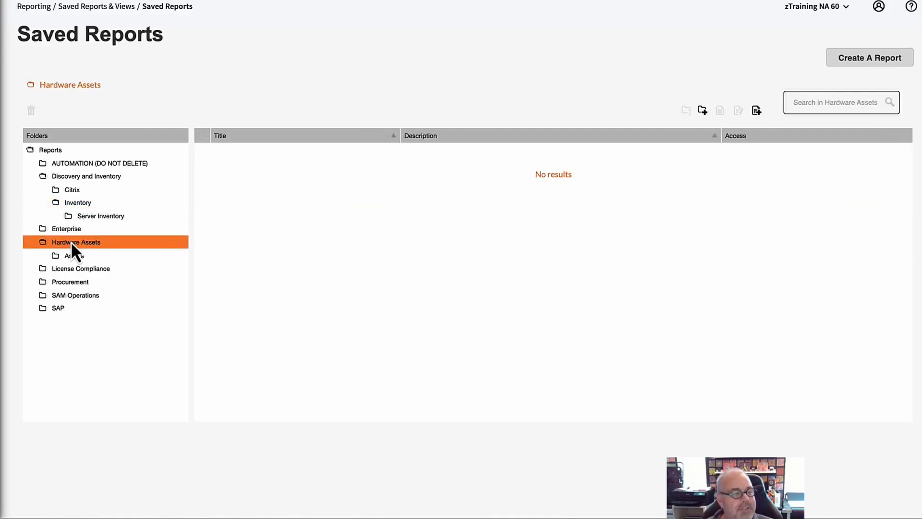
left_click(80, 255)
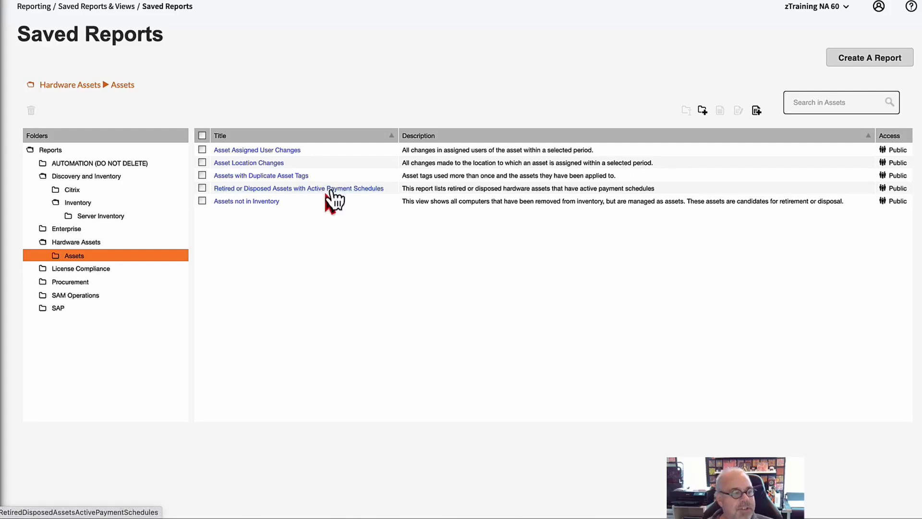
left_click(202, 150)
left_click(282, 150)
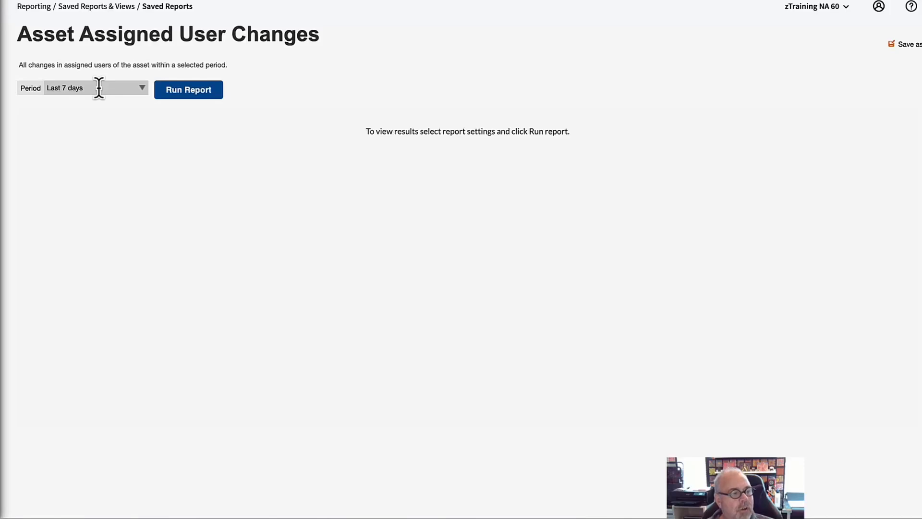
left_click(207, 94)
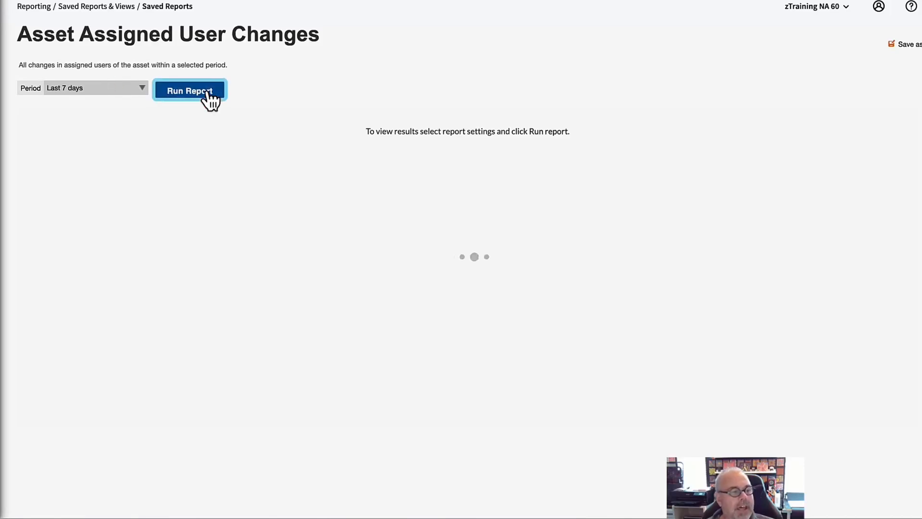
Step: Return to the saved reports, start a new report in the Inventory folder and dismiss the Getting Started guide
left_click(50, 26)
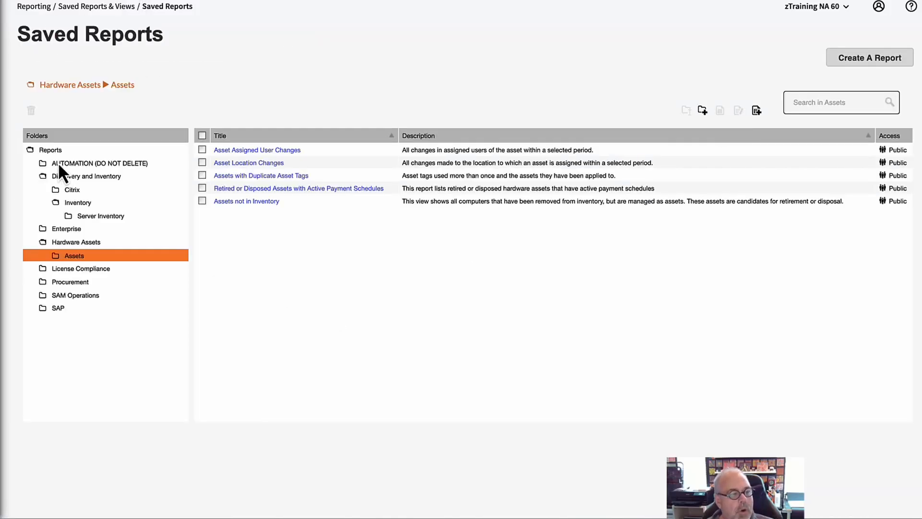
left_click(56, 149)
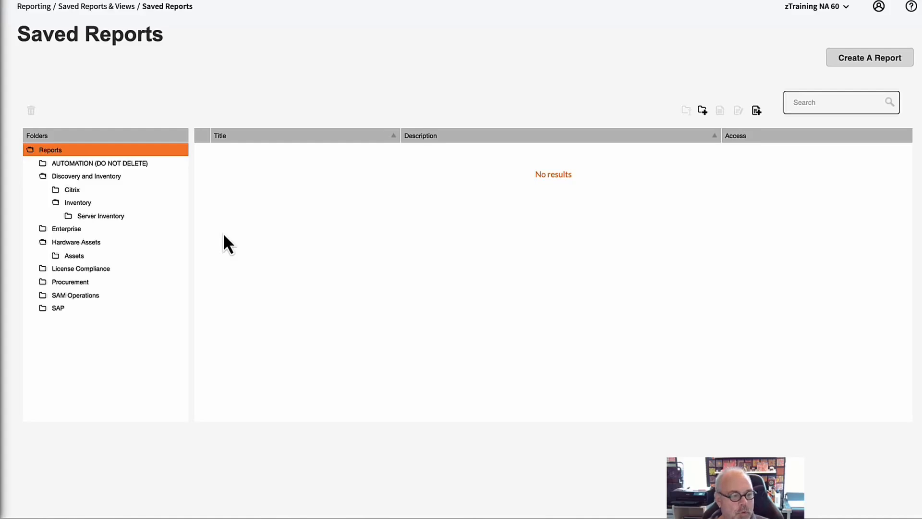
left_click(87, 203)
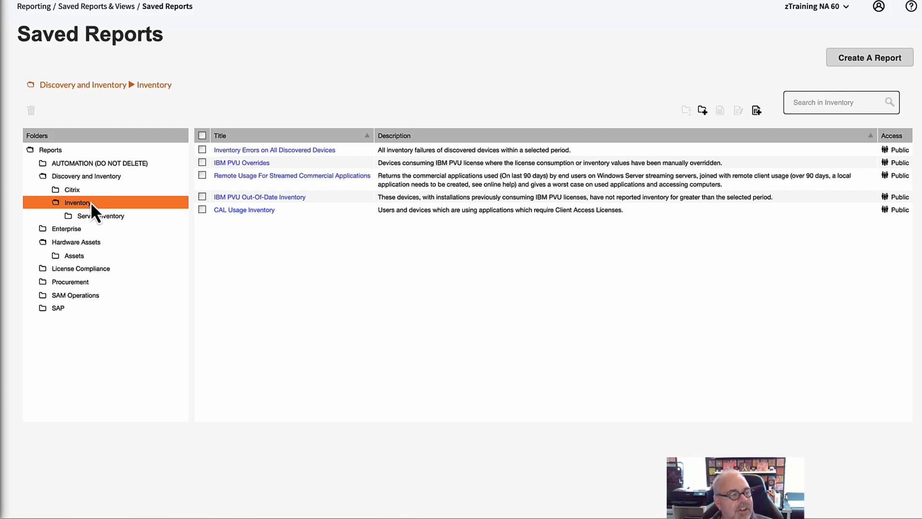
left_click(756, 112)
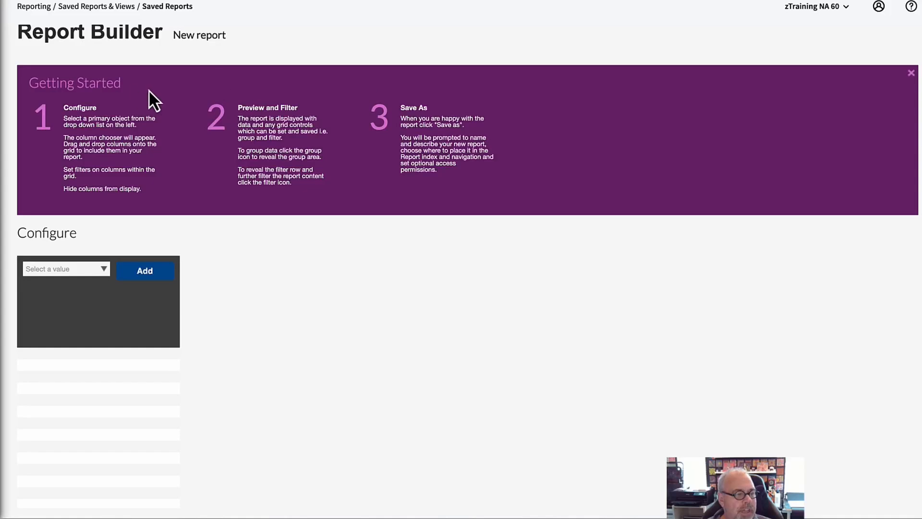
left_click(911, 74)
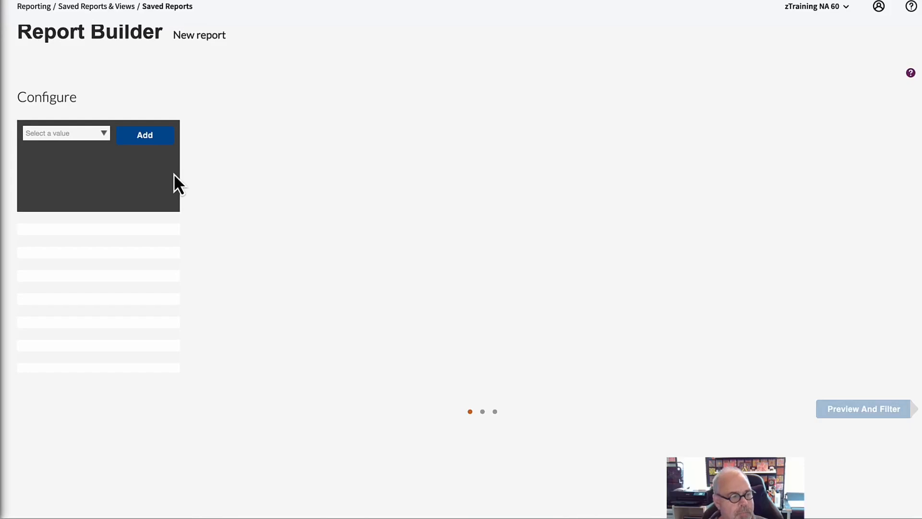
Step: Add License as the primary object of the new report
left_click(104, 135)
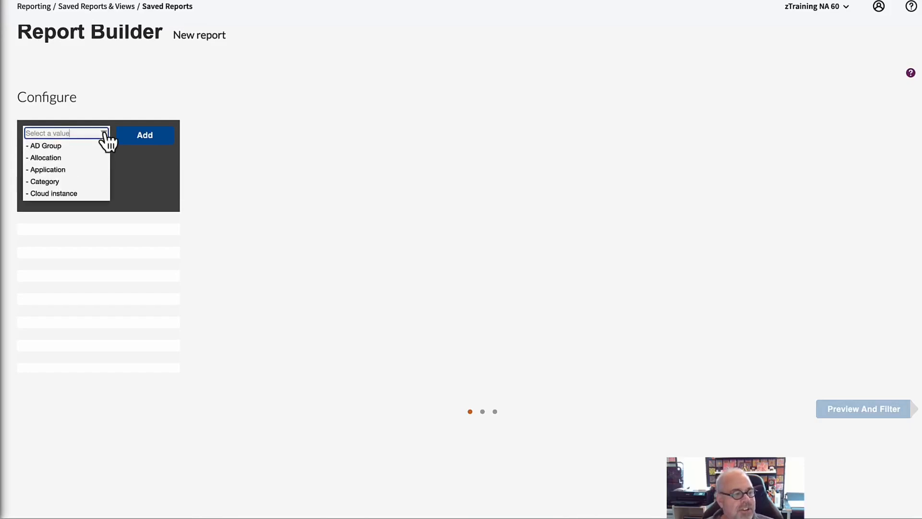
scroll(87, 163, "down", 5)
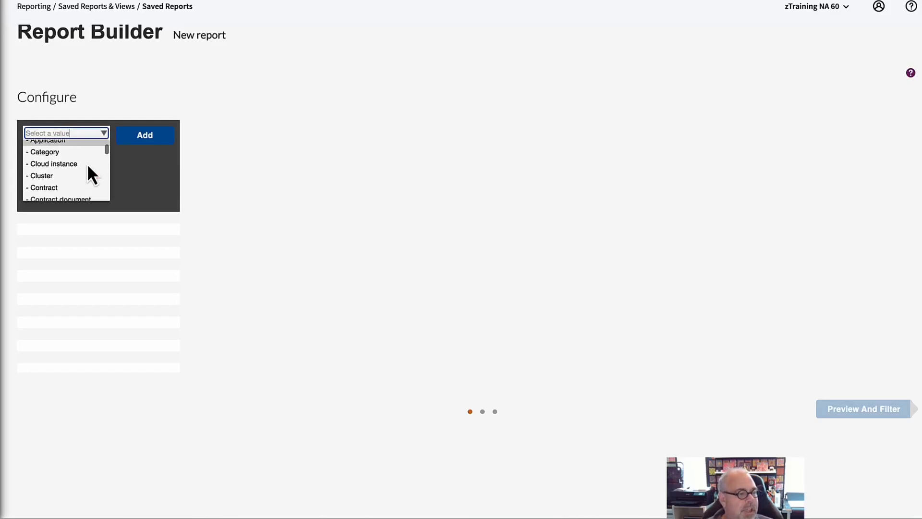
scroll(87, 163, "down", 5)
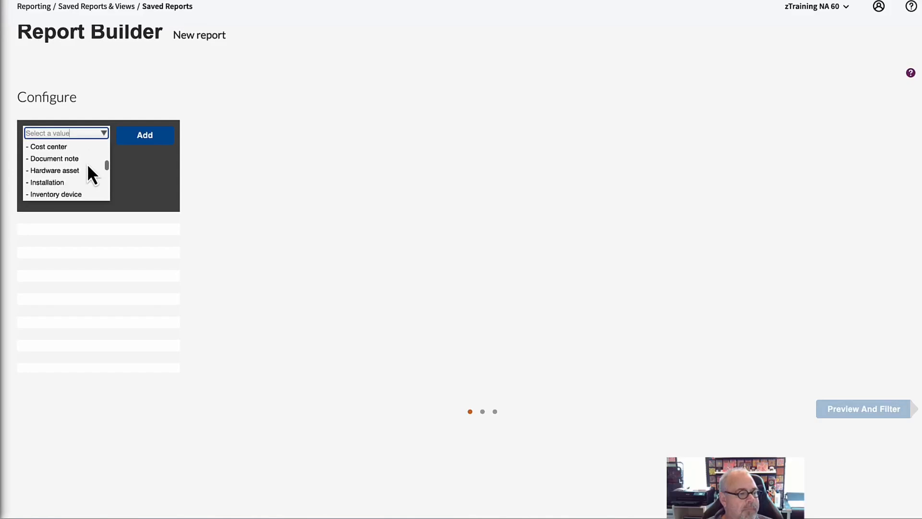
scroll(87, 166, "down", 1)
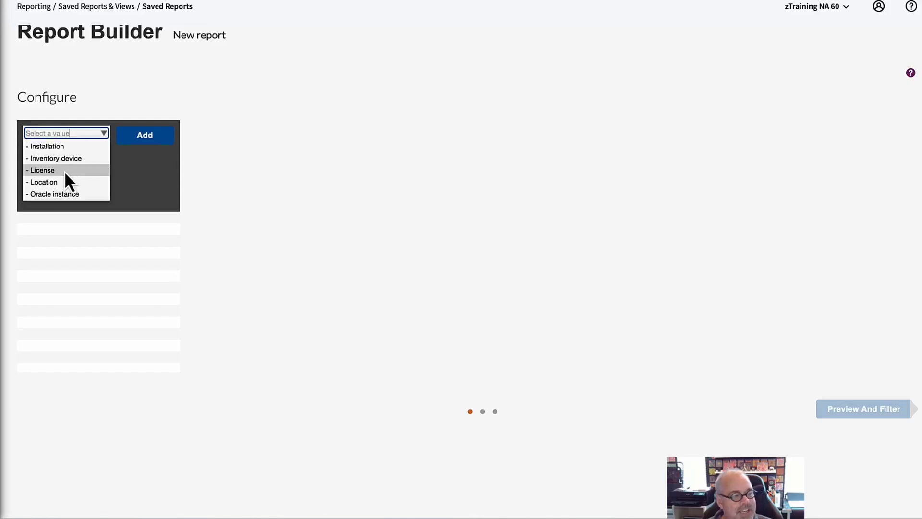
left_click(65, 171)
left_click(161, 137)
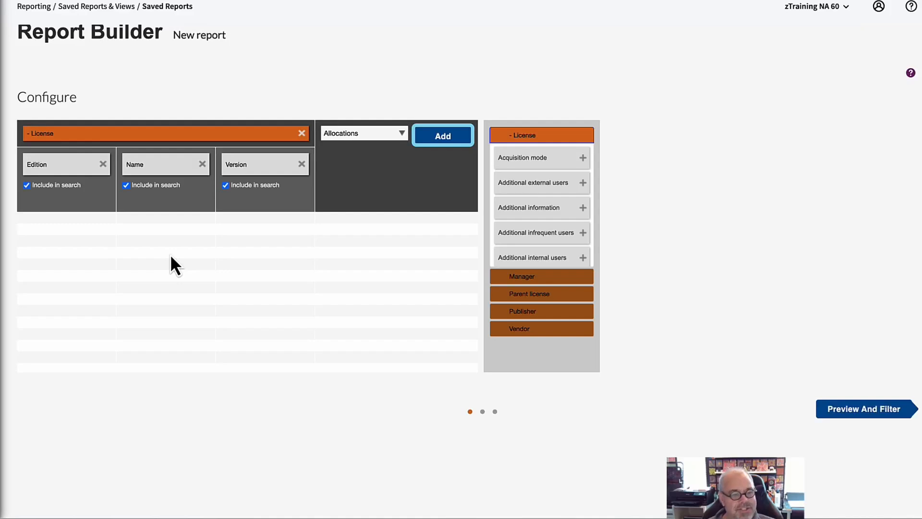
Step: Remove the Edition and Version columns from the report's License object
left_click(103, 164)
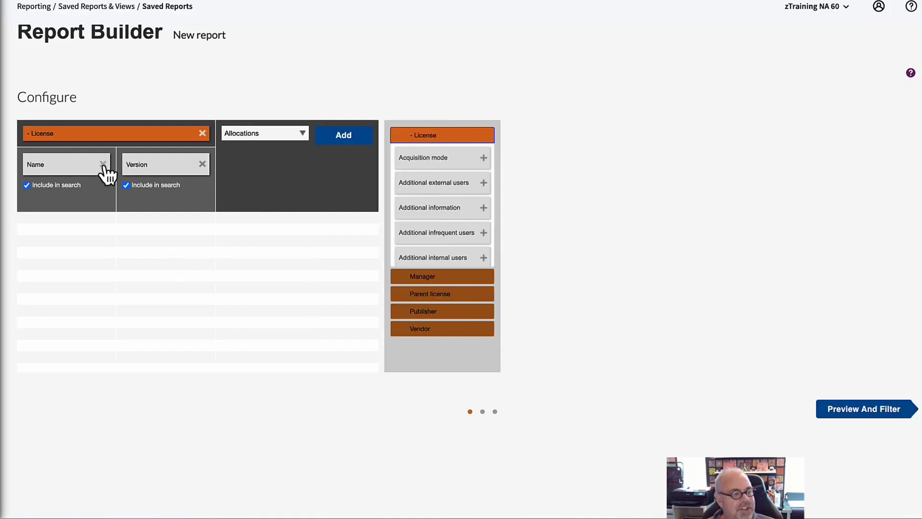
left_click(202, 164)
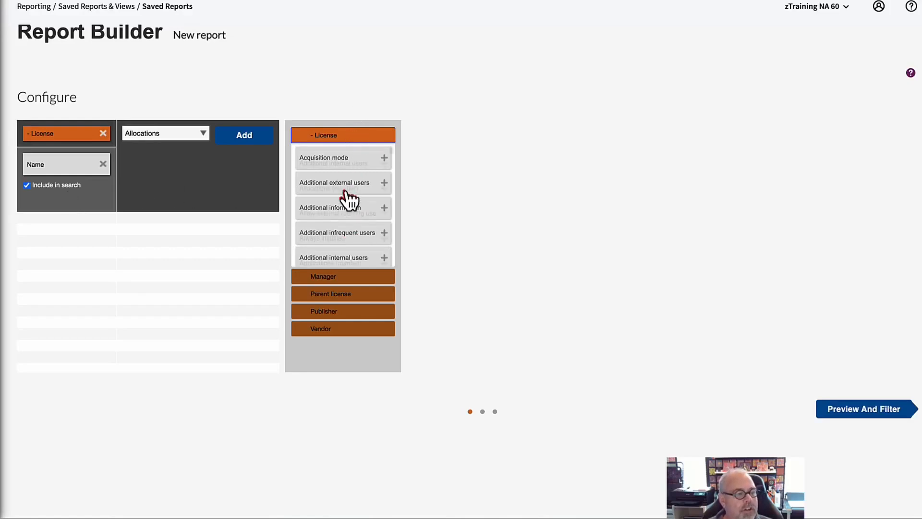
Step: Add the Publisher name property to the report's License object
scroll(350, 200, "down", 5)
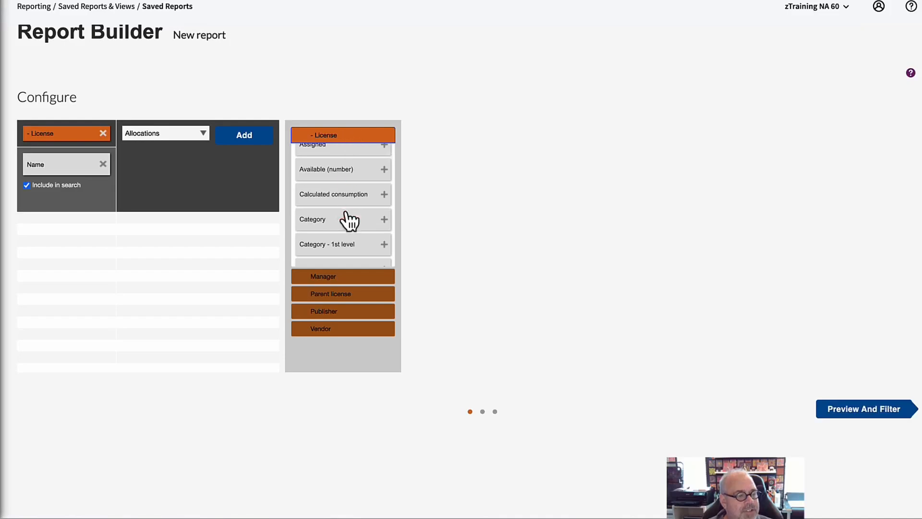
scroll(349, 219, "down", 5)
scroll(349, 220, "down", 5)
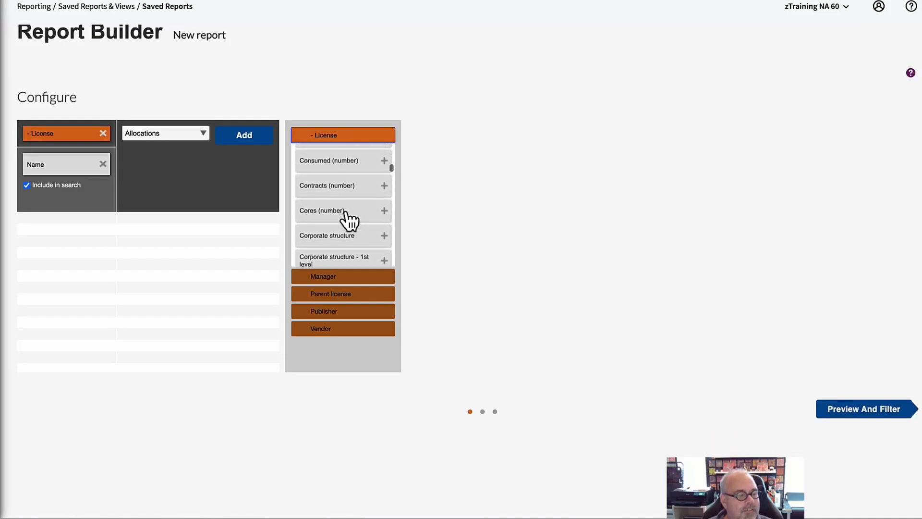
scroll(349, 221, "down", 8)
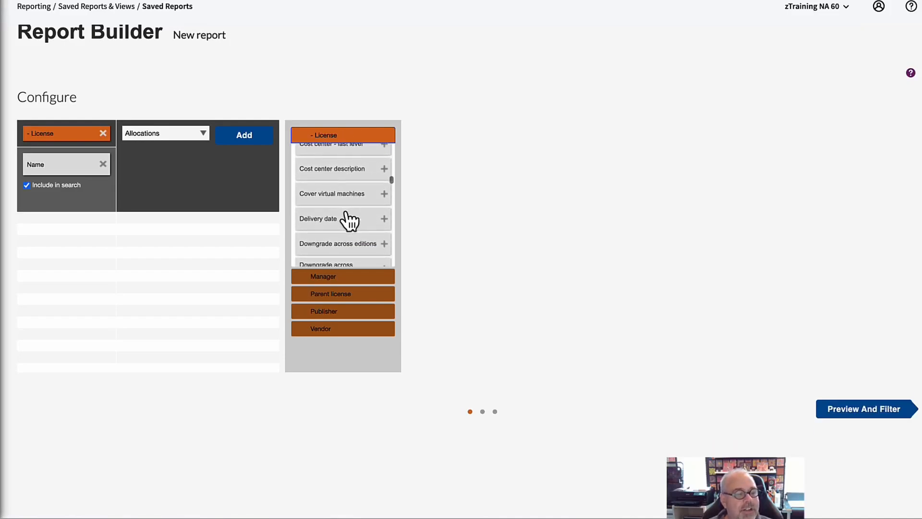
scroll(349, 221, "down", 10)
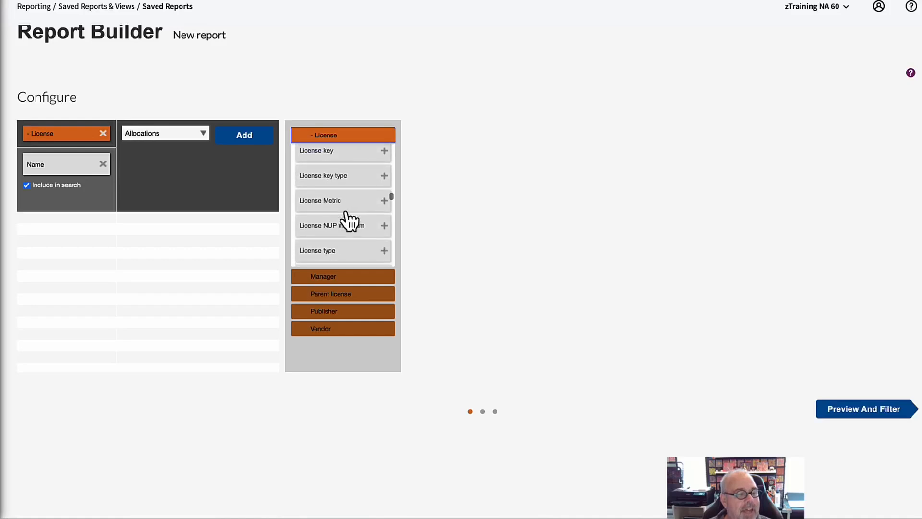
scroll(352, 259, "down", 10)
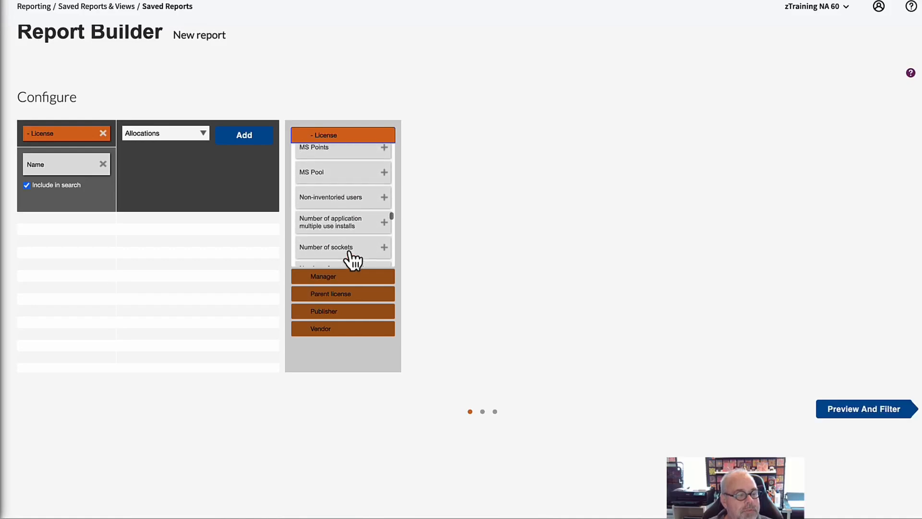
scroll(371, 248, "down", 6)
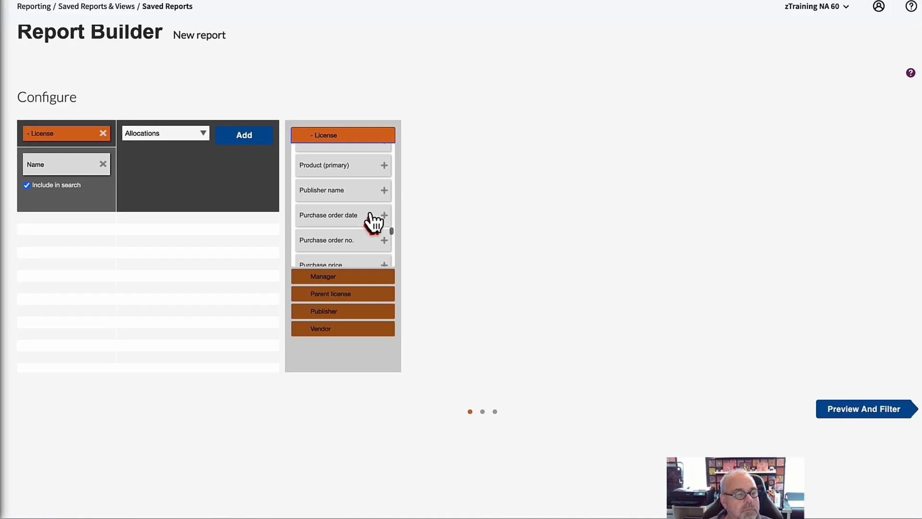
left_click(384, 190)
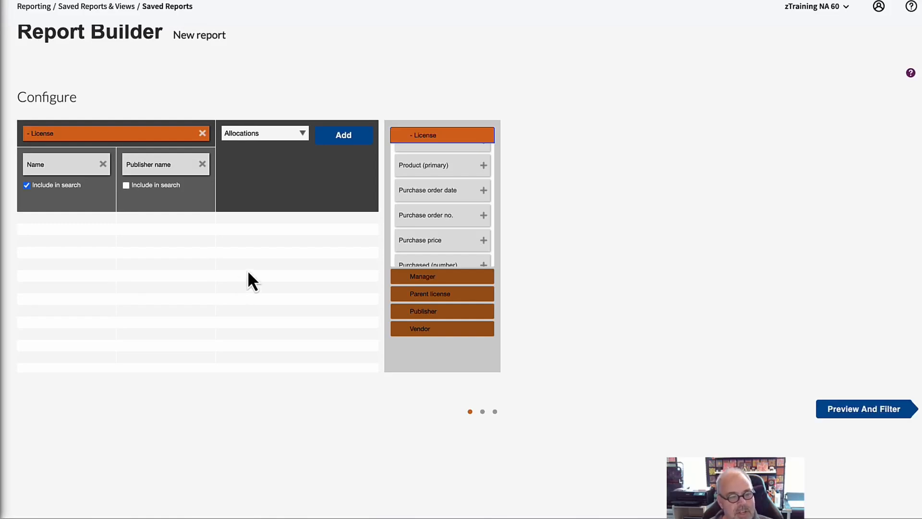
scroll(447, 243, "down", 5)
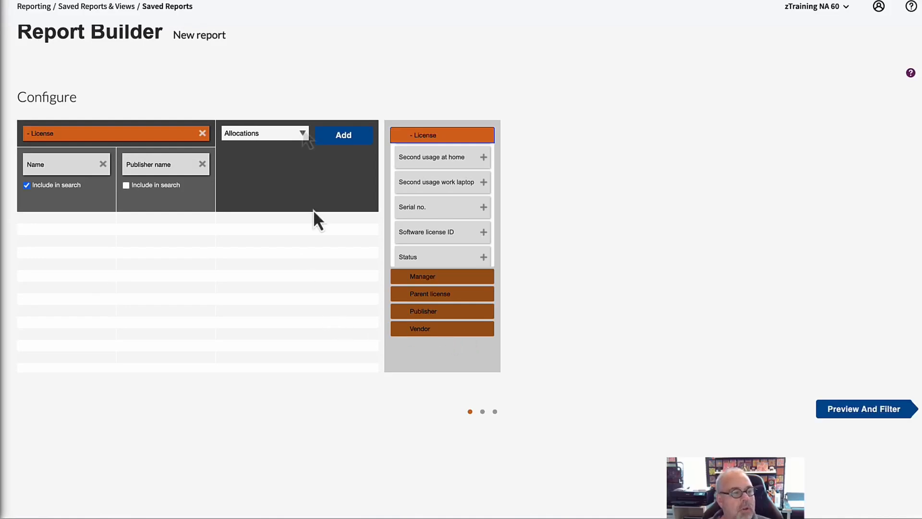
Step: Add Installations as a related object after License and remove its Publisher and Inventory device name columns
left_click(303, 134)
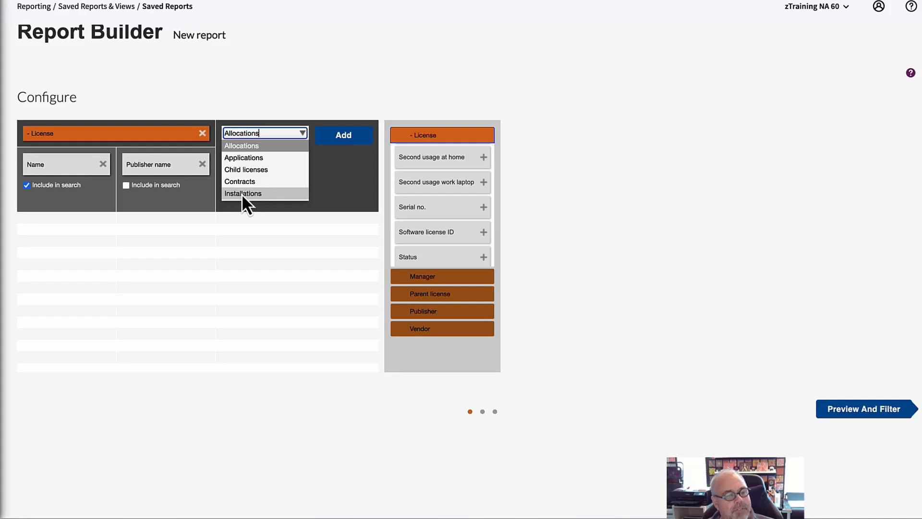
scroll(261, 181, "down", 5)
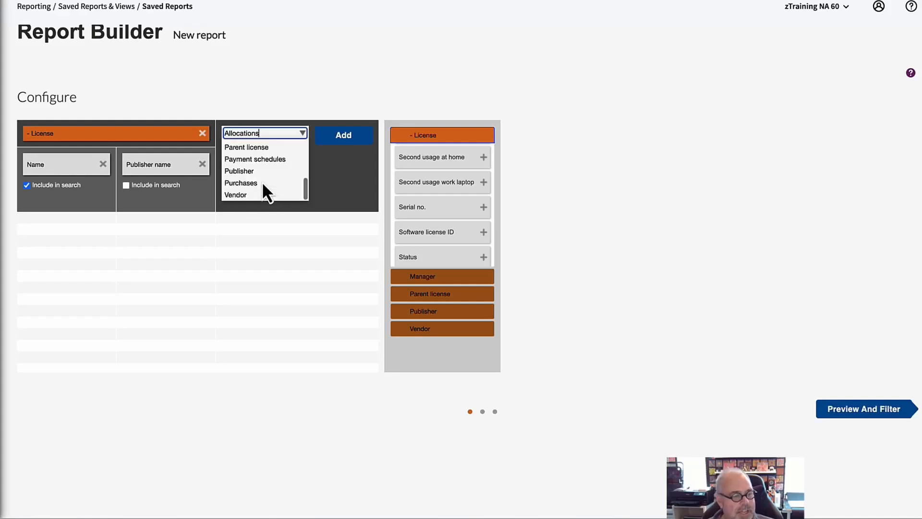
scroll(261, 182, "up", 2)
scroll(261, 182, "up", 1)
left_click(258, 166)
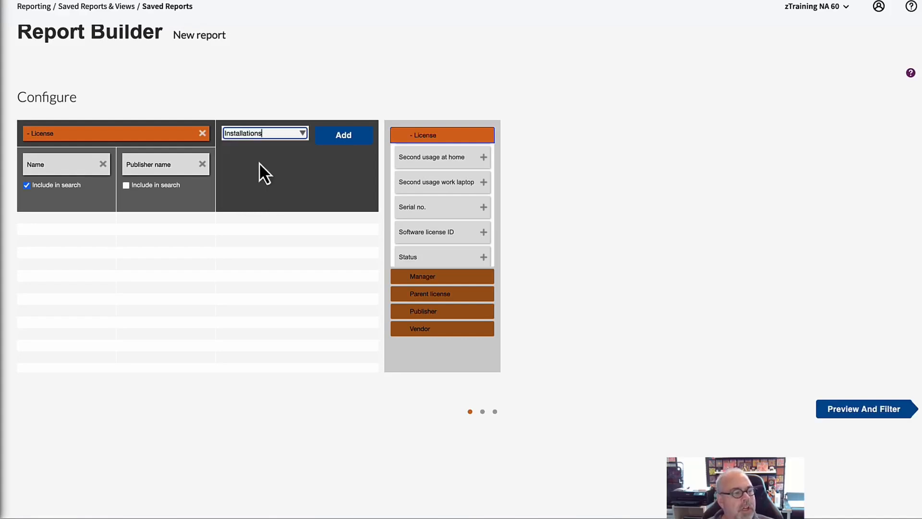
left_click(358, 131)
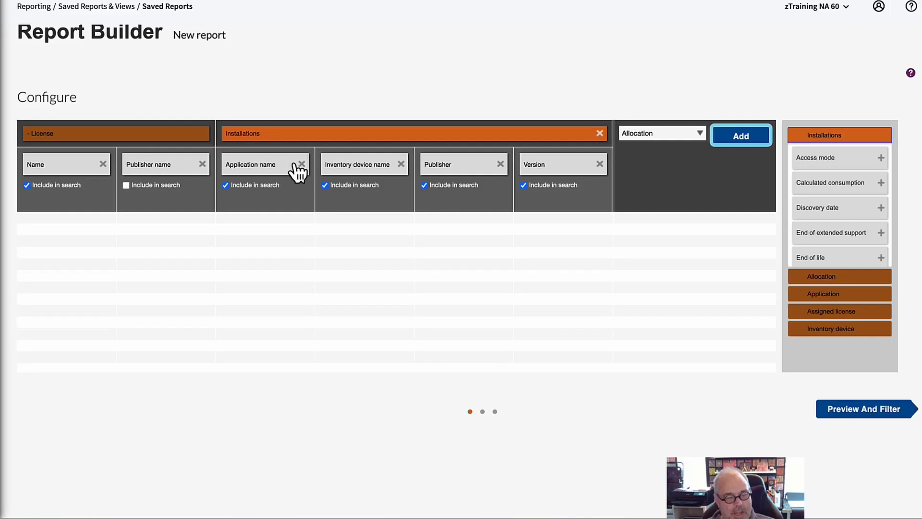
left_click(502, 165)
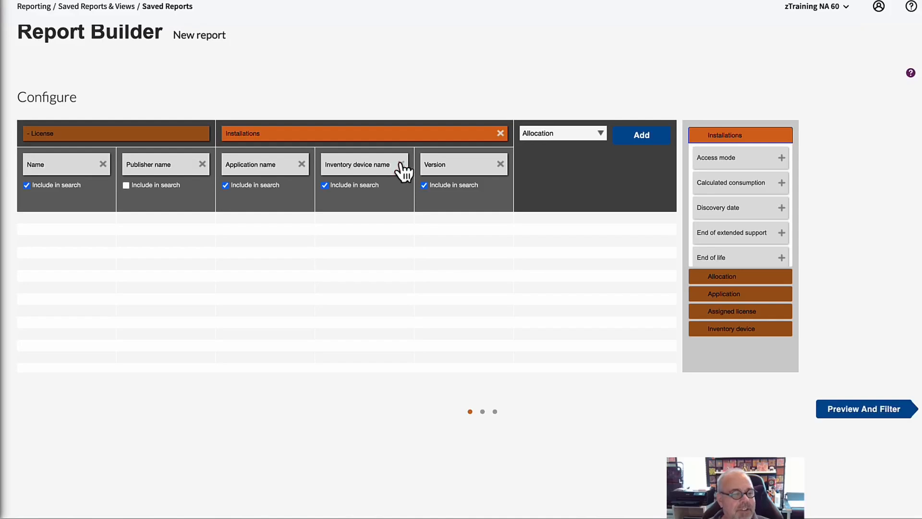
left_click(401, 164)
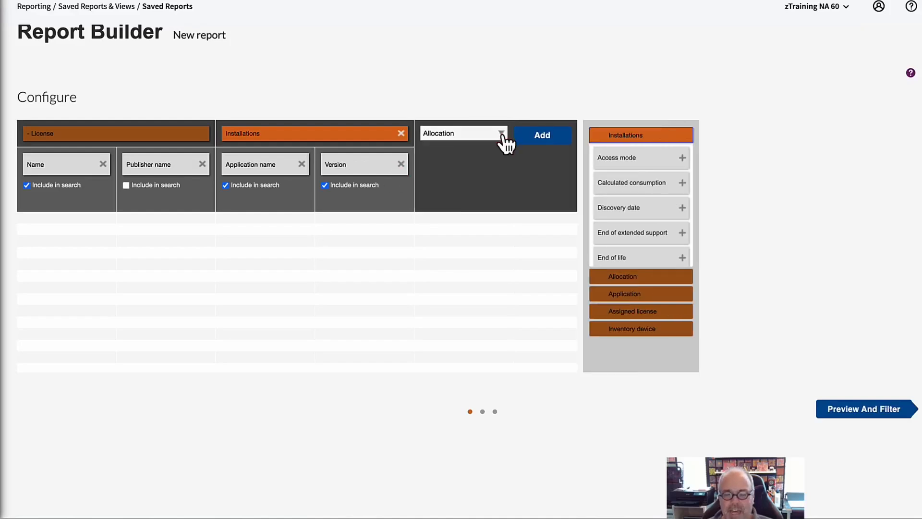
Step: Add Inventory device as the related object after Installations in the report
left_click(501, 134)
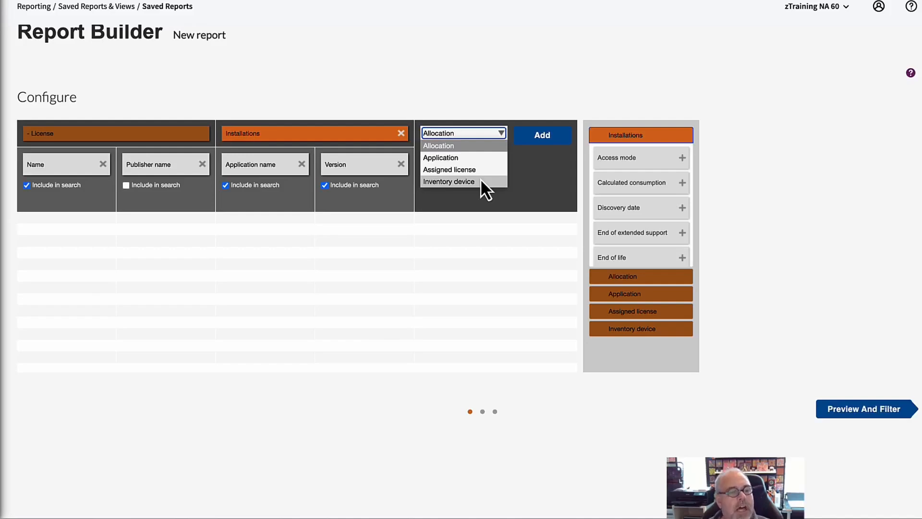
left_click(481, 181)
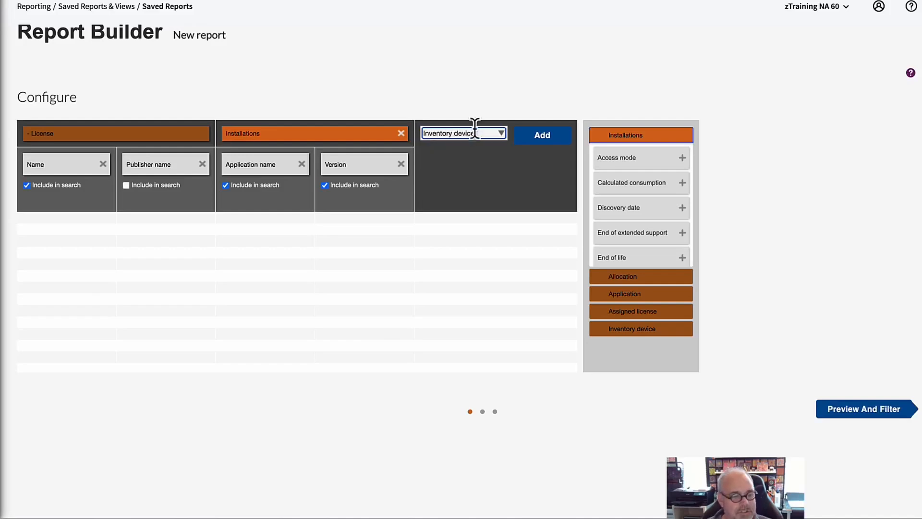
left_click(555, 142)
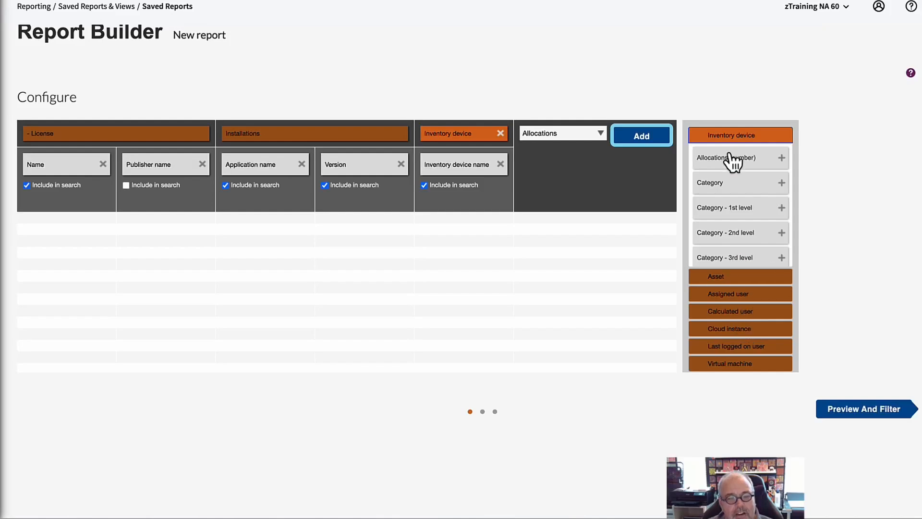
scroll(725, 197, "down", 5)
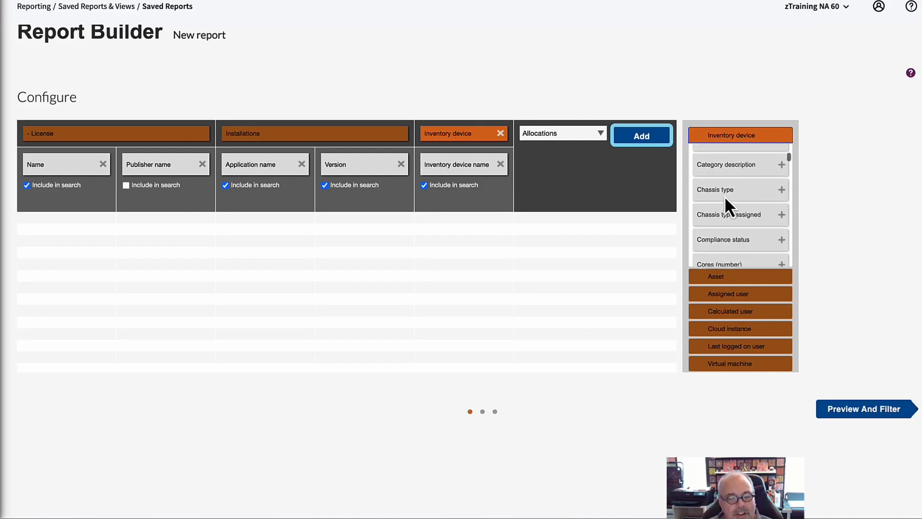
scroll(727, 206, "up", 5)
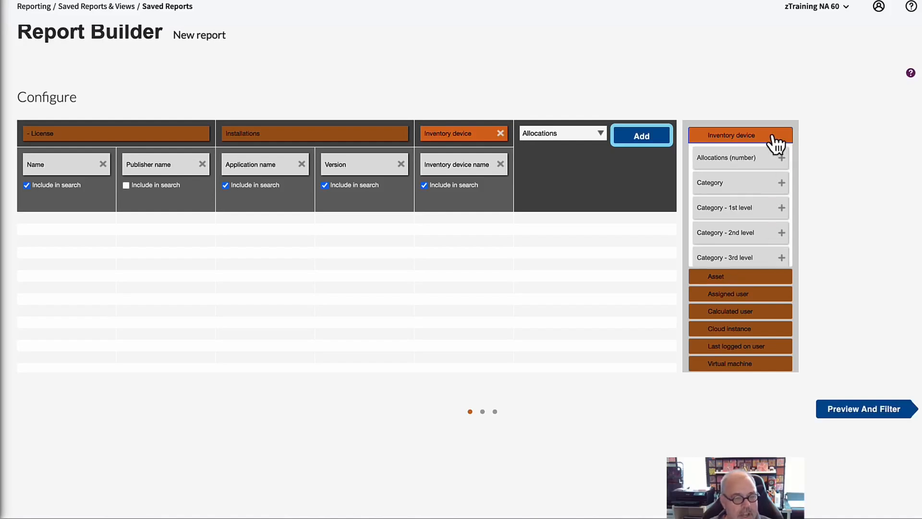
Step: Add the calculated user's User name and Email properties to the Inventory device object
left_click(744, 311)
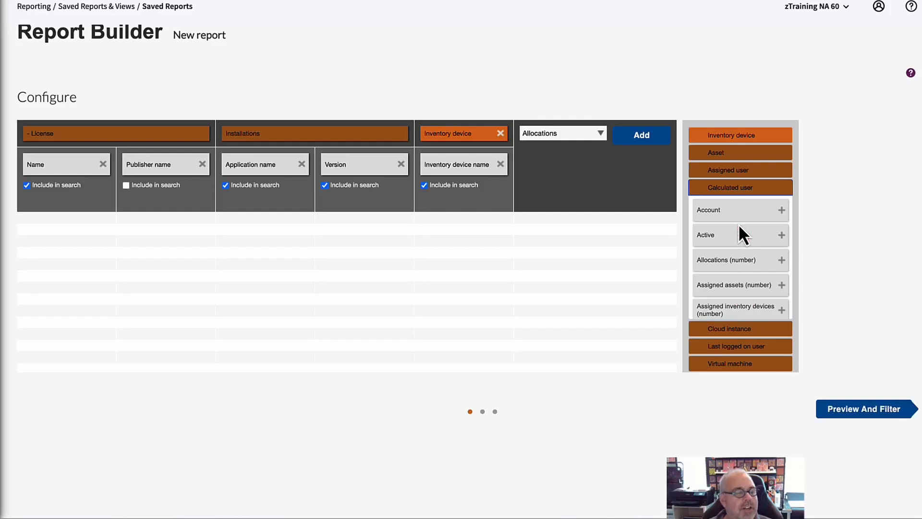
scroll(764, 274, "down", 8)
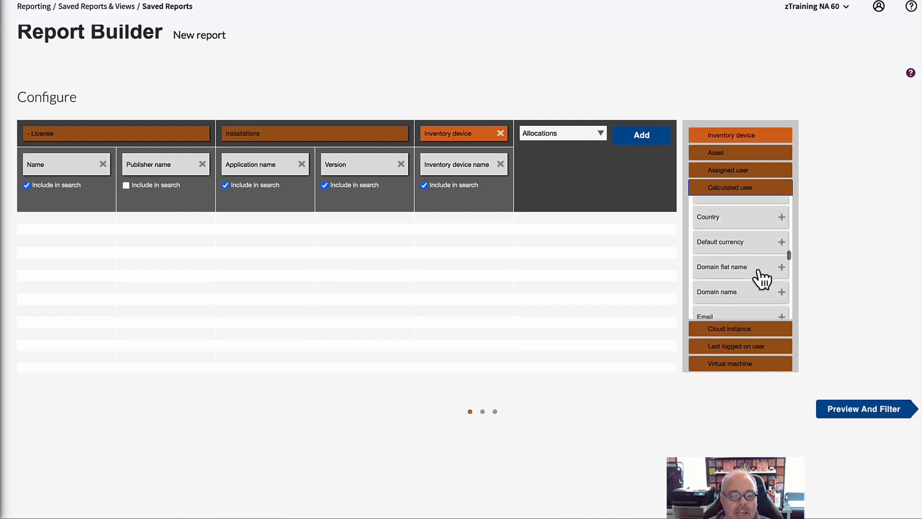
scroll(763, 279, "down", 10)
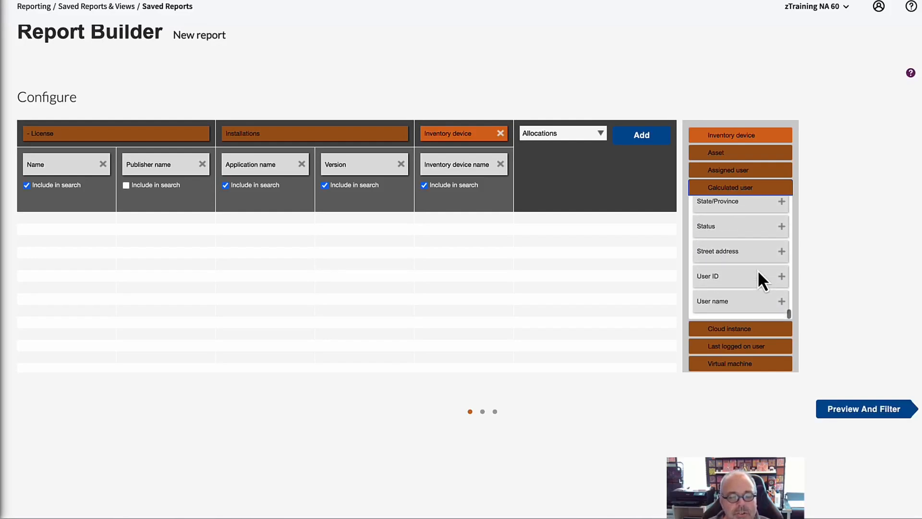
left_click(781, 302)
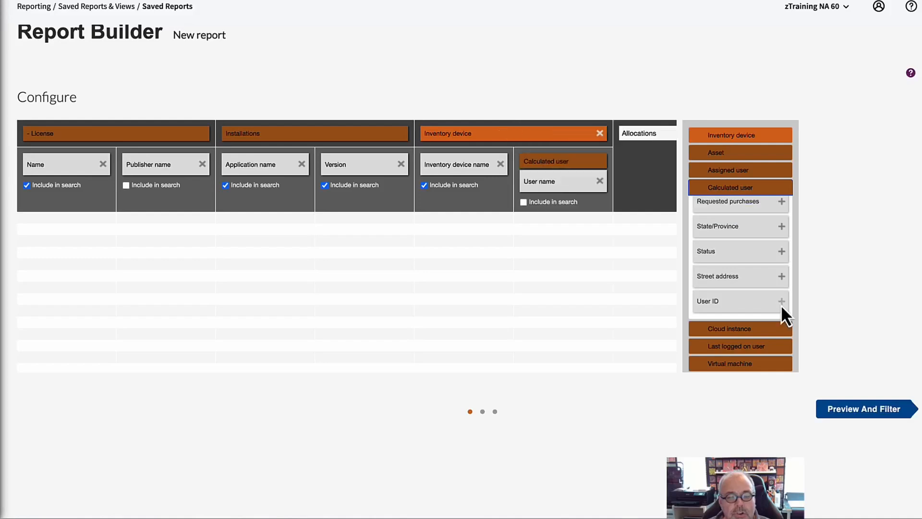
scroll(838, 267, "up", 8)
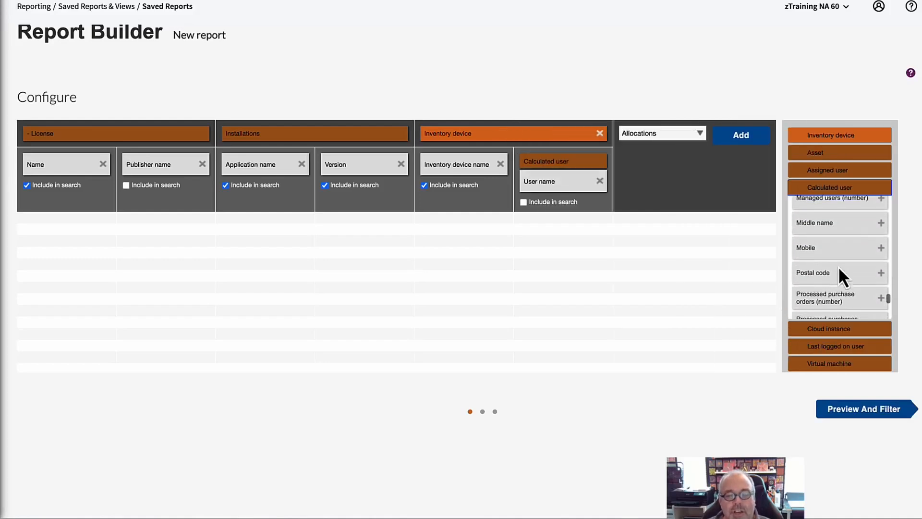
scroll(841, 275, "up", 8)
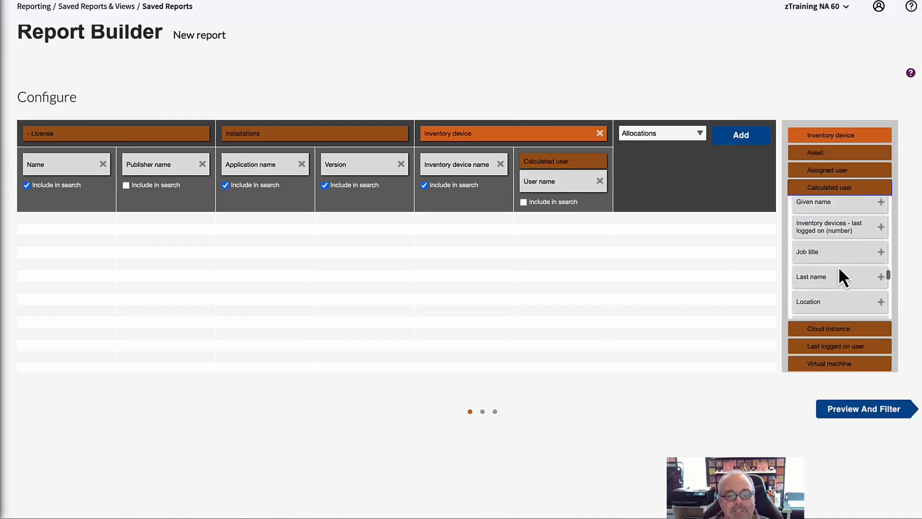
scroll(841, 268, "up", 3)
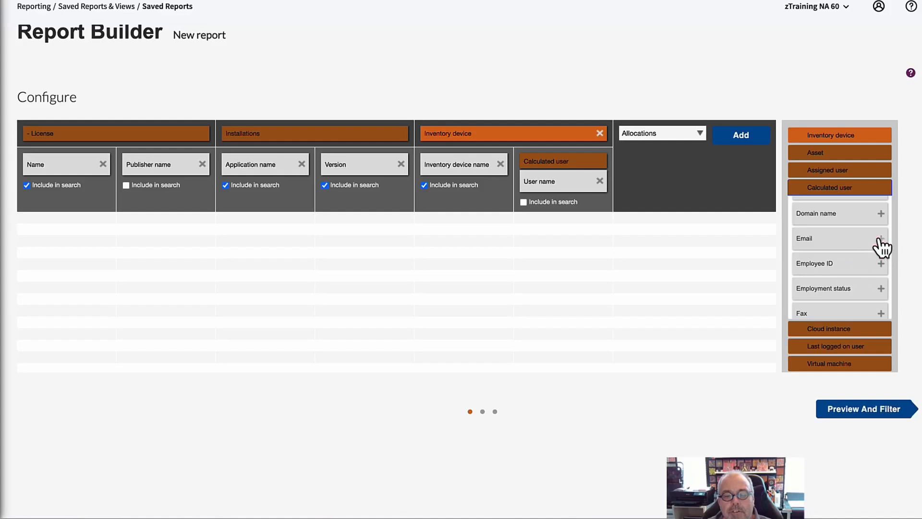
left_click(880, 239)
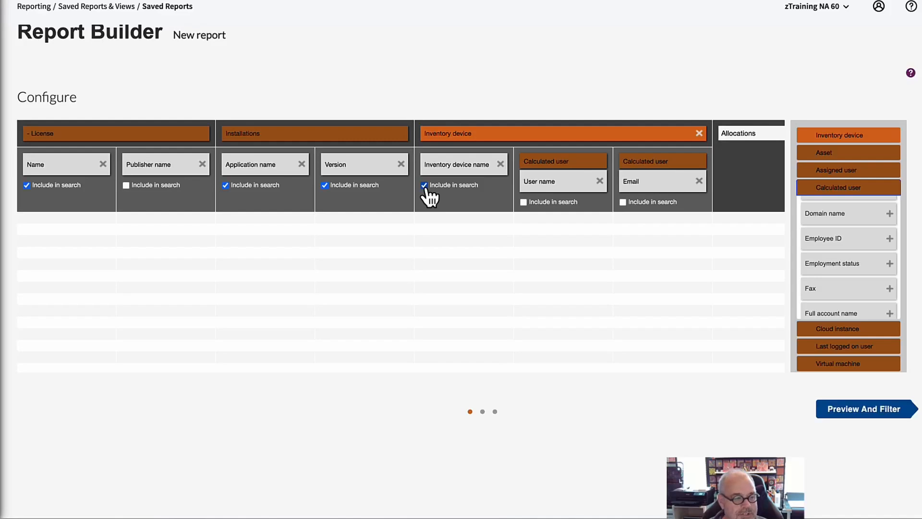
Step: Include the Publisher name, User name and Email columns in the report's search
left_click(127, 186)
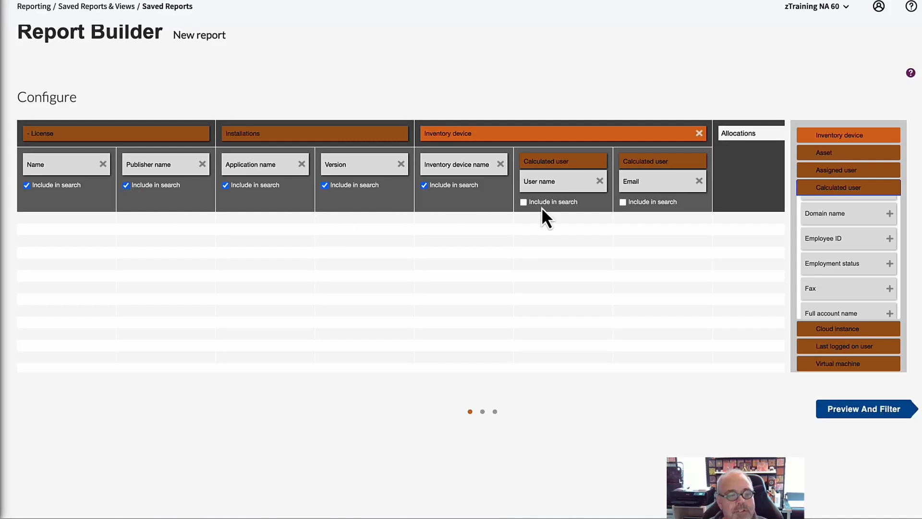
left_click(524, 202)
left_click(622, 202)
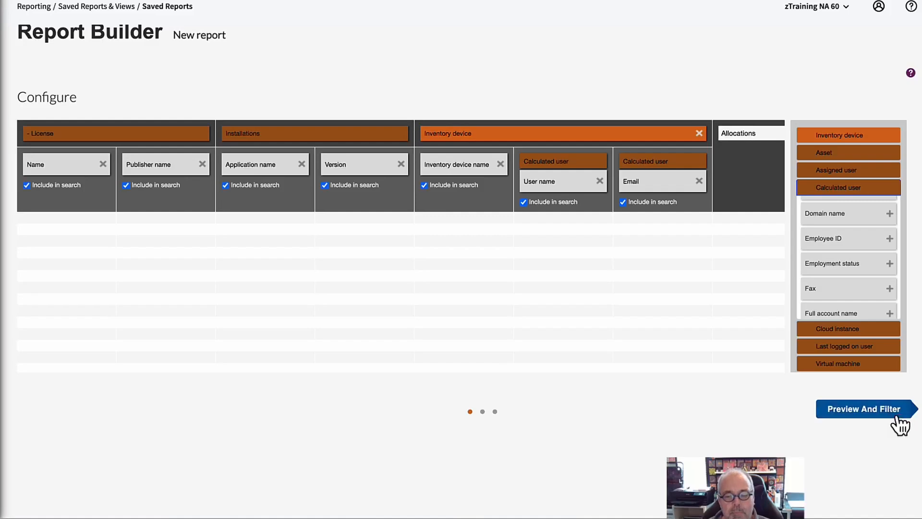
Step: Preview the report and move the Publisher name column in front of the license Name column
left_click(880, 412)
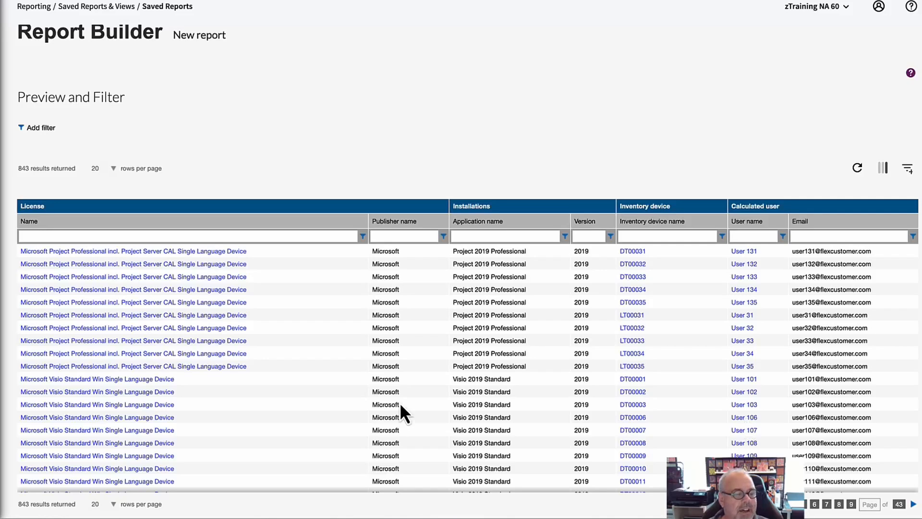
scroll(401, 407, "down", 1)
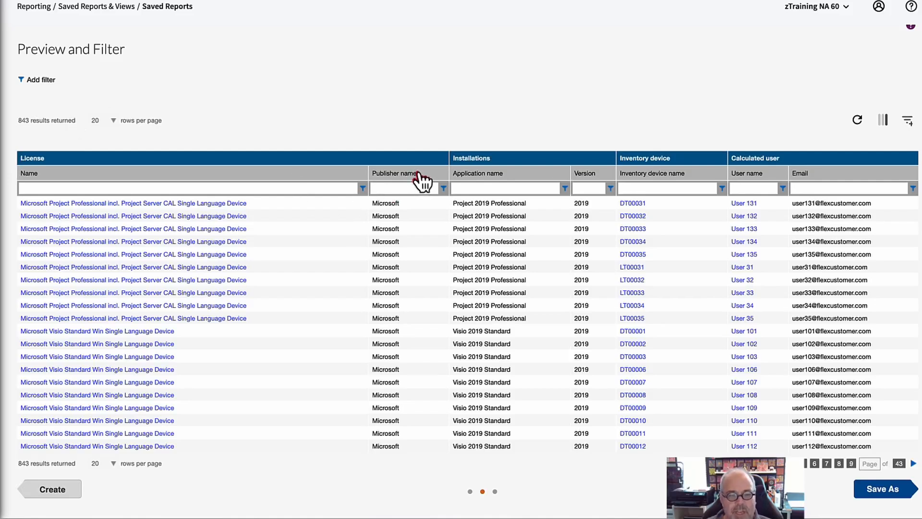
left_click_drag(423, 183, 45, 177)
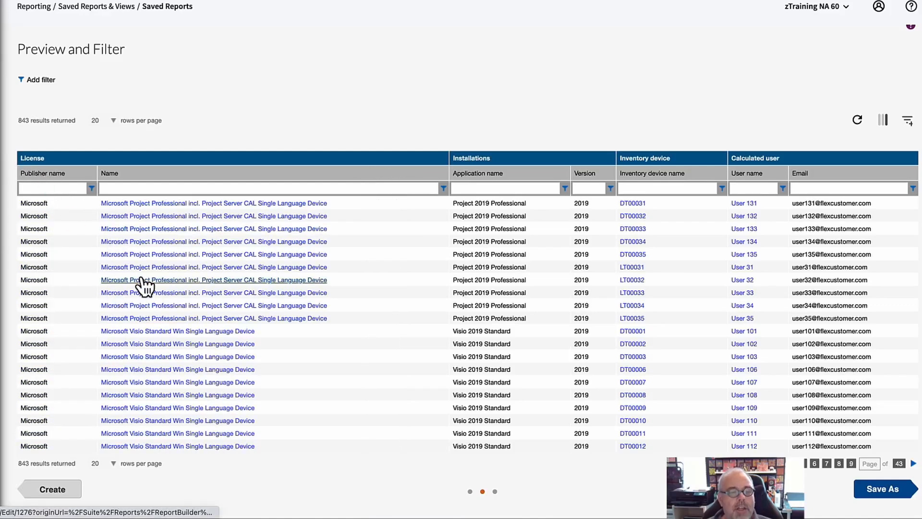
Step: Filter the report preview by publisher name Microsoft and application name visio
left_click(30, 189)
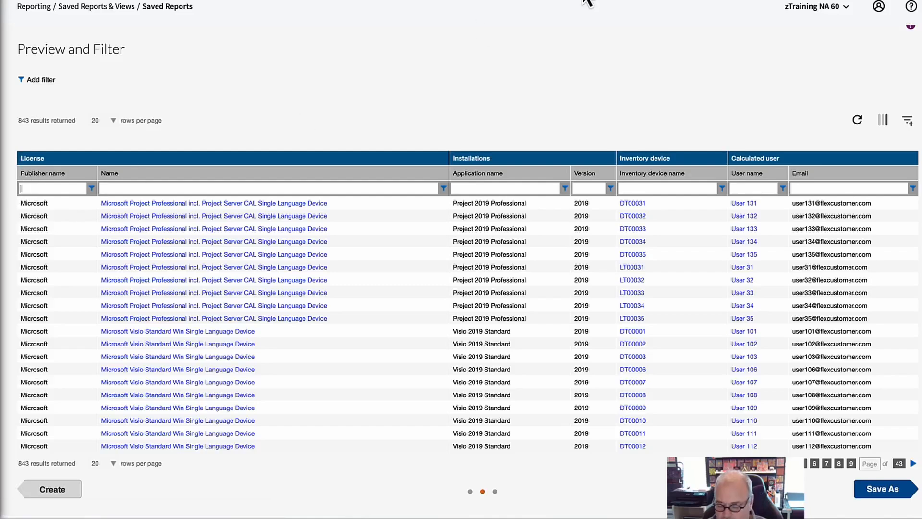
type("Microsoft")
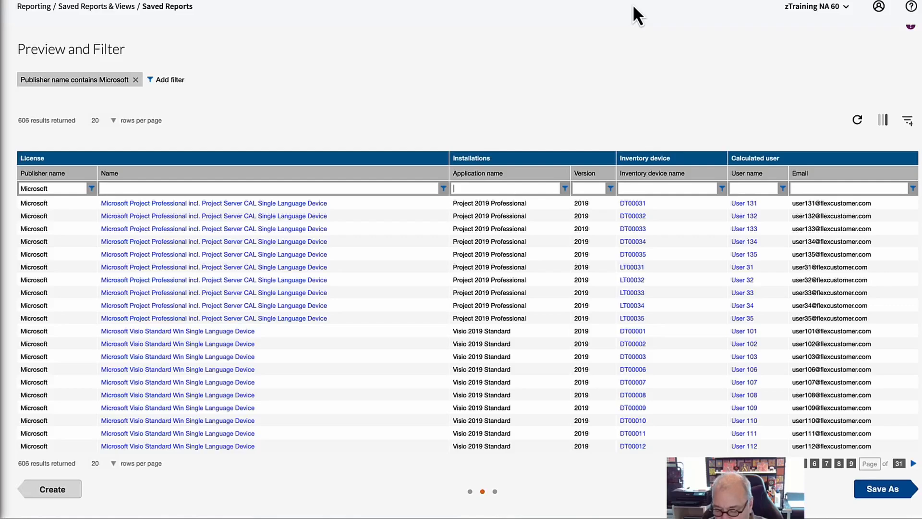
type("visio")
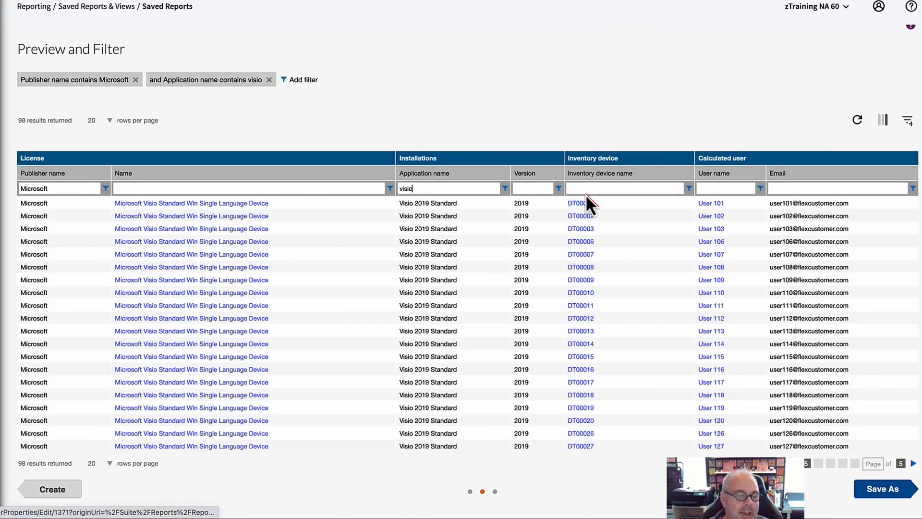
Step: Filter the report preview to inventory device names that start with DT
left_click(582, 215)
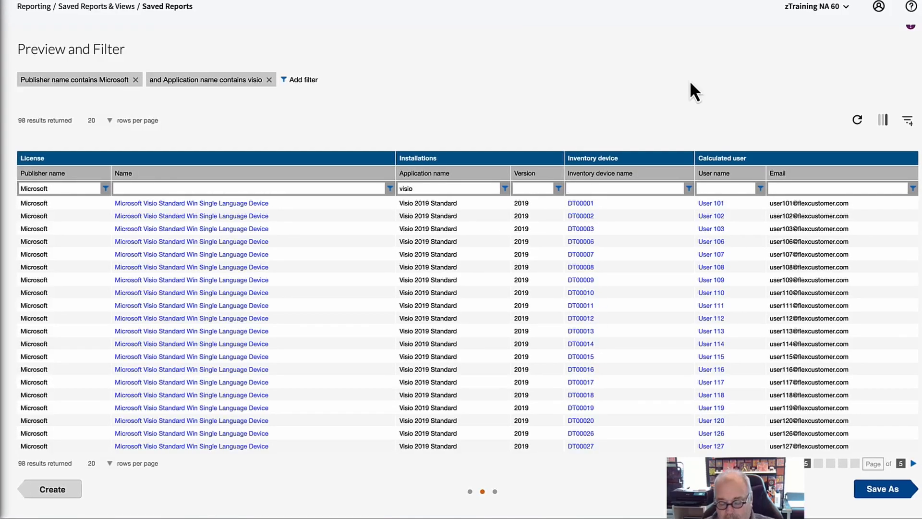
type("DT")
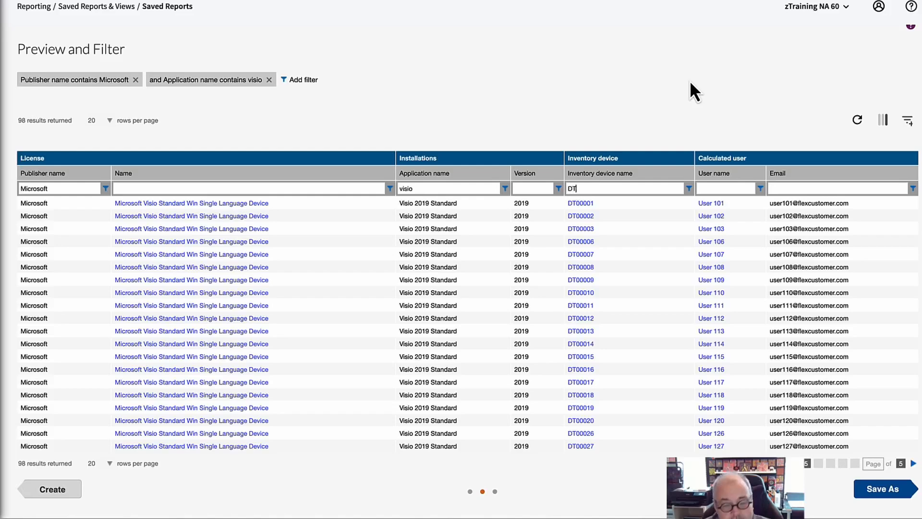
left_click(689, 188)
left_click(727, 203)
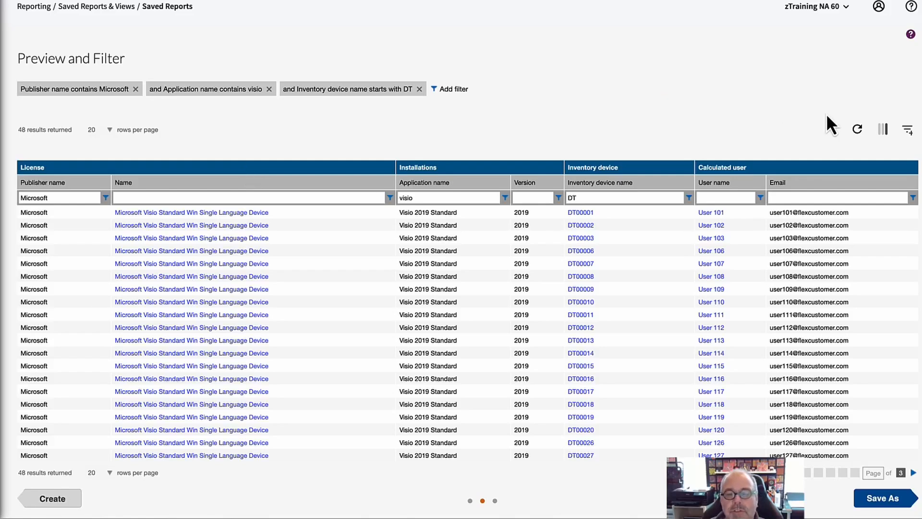
Step: Remove the calculated user's Email column from the report preview
left_click(884, 132)
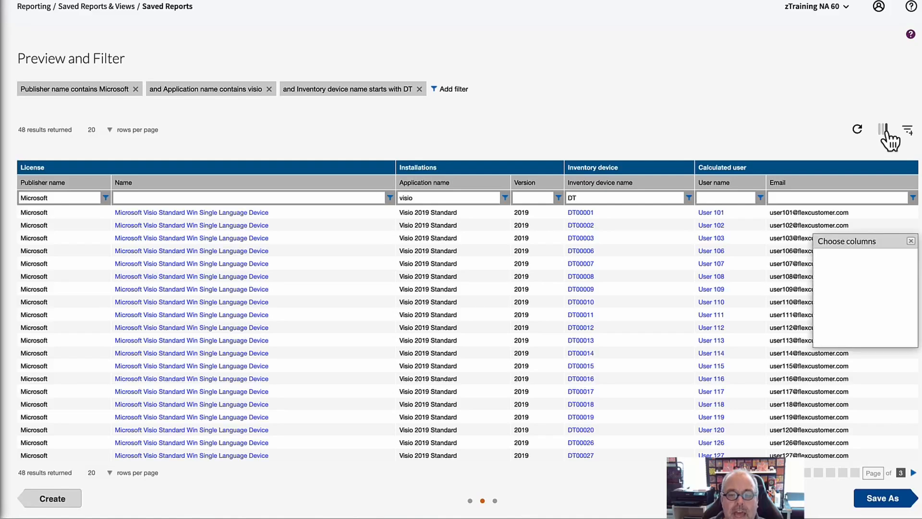
left_click_drag(850, 186, 886, 282)
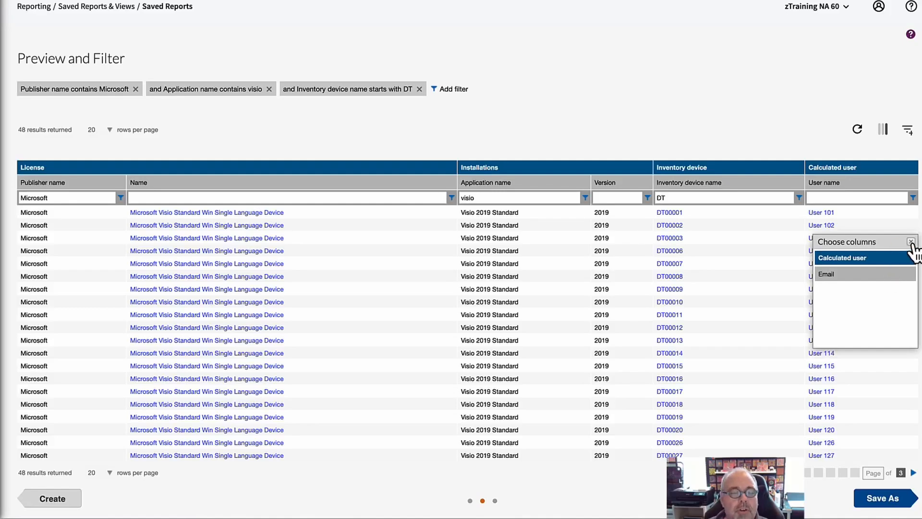
left_click(911, 241)
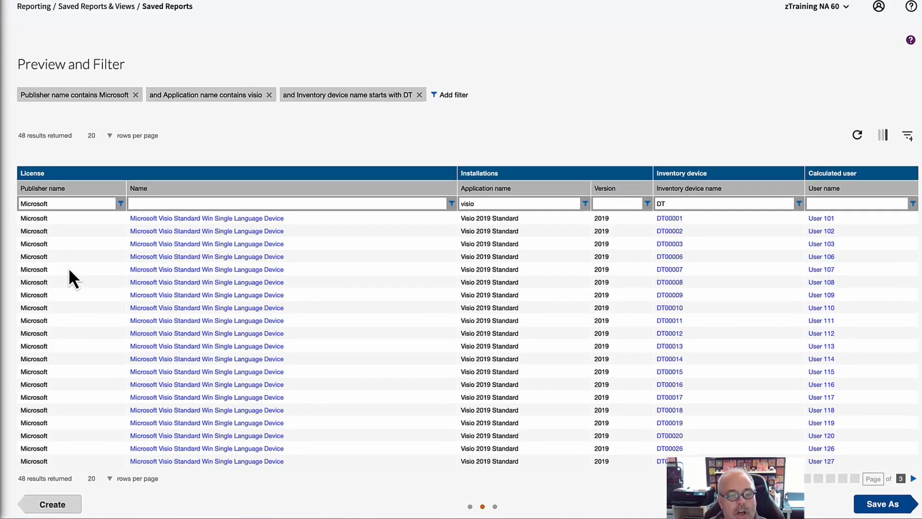
Step: Proceed to saving the report, giving it the title Test and the description "microsoft Visio Desktops"
scroll(167, 326, "down", 1)
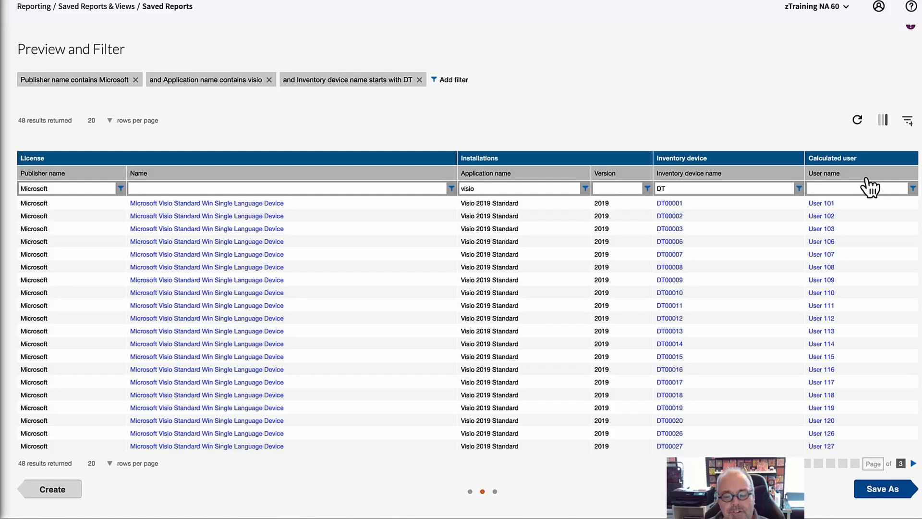
left_click(894, 499)
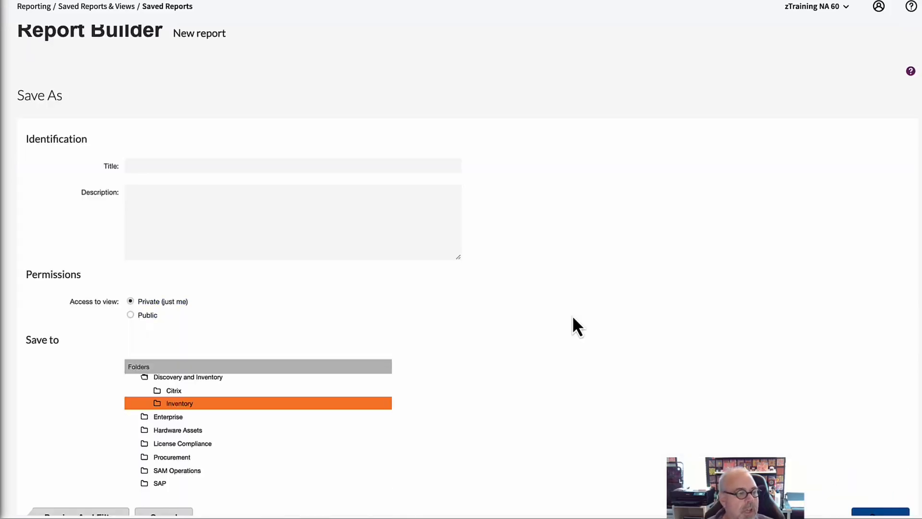
left_click(148, 166)
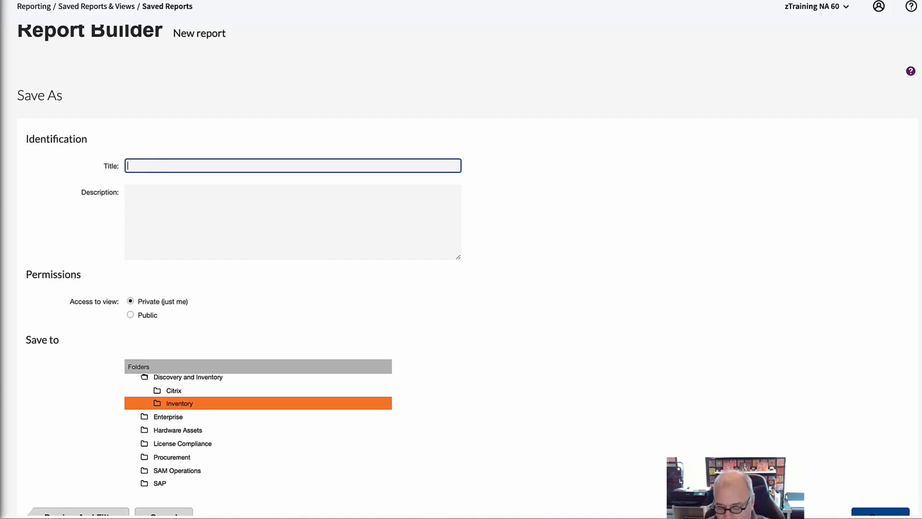
type("Test")
key("Tab")
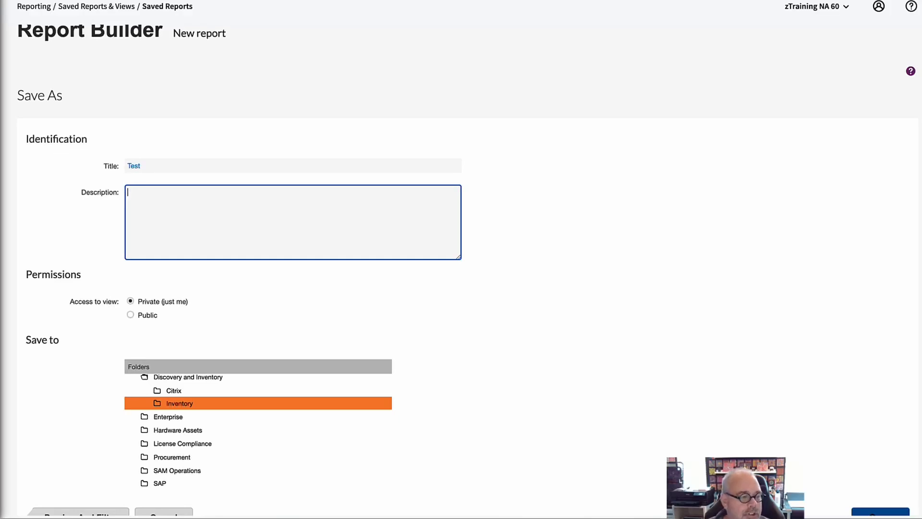
type("microsoft Visio")
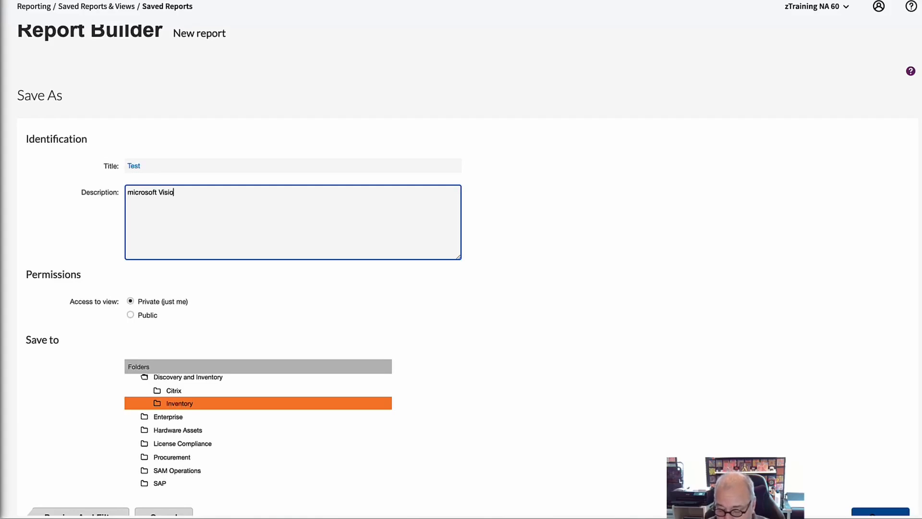
type(" Des")
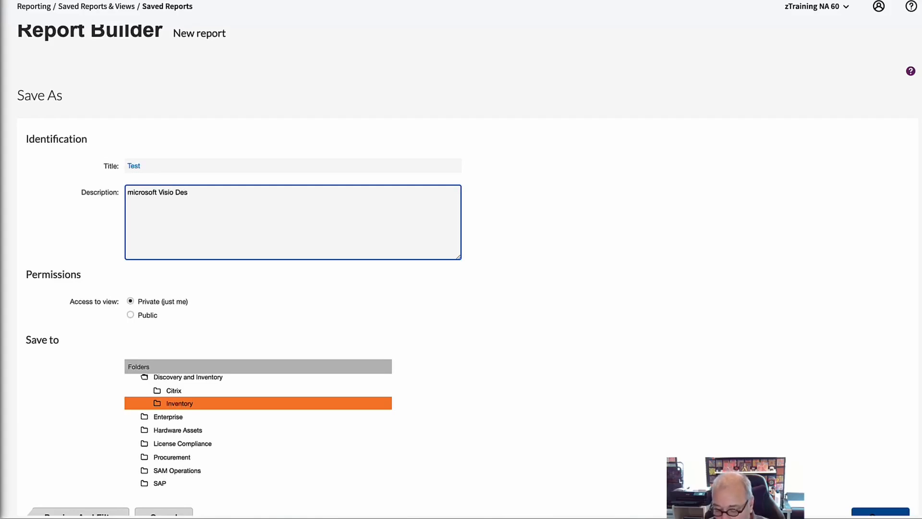
type("ktops")
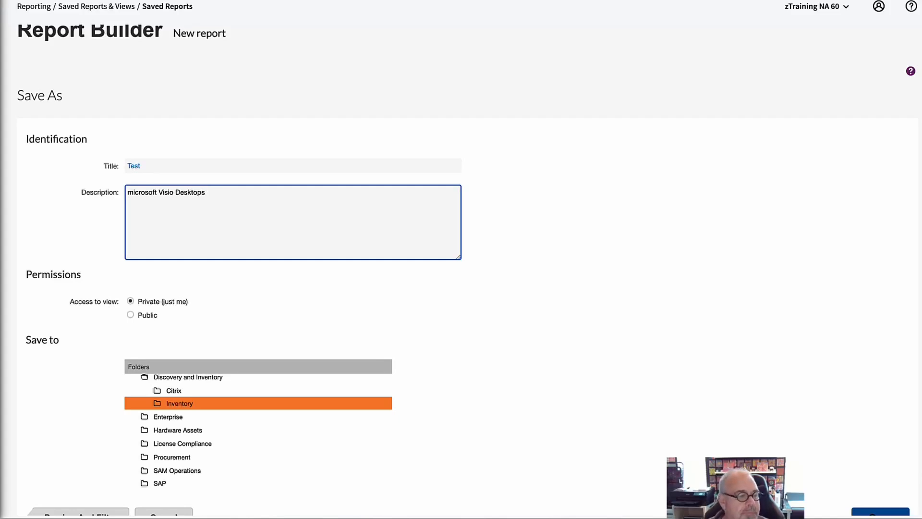
Step: Make the report's view access Public and save it to the Inventory folder
left_click(88, 284)
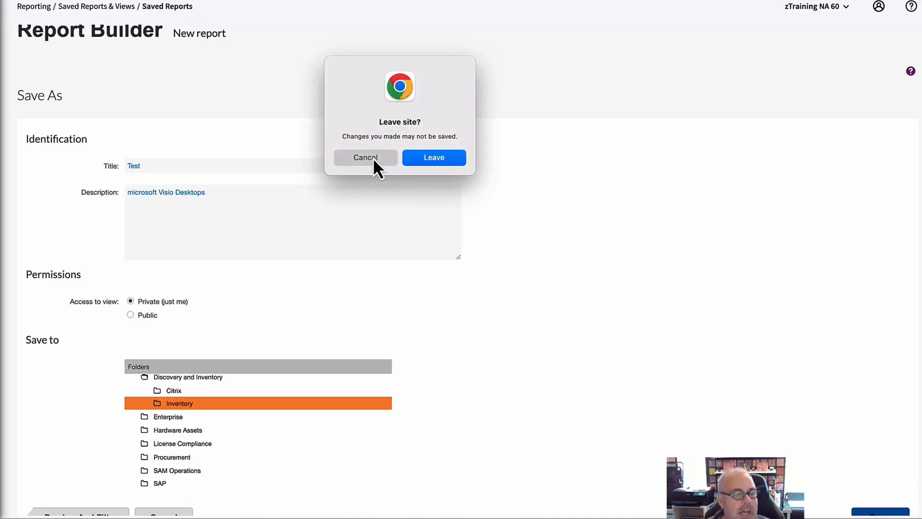
left_click(372, 157)
left_click(130, 316)
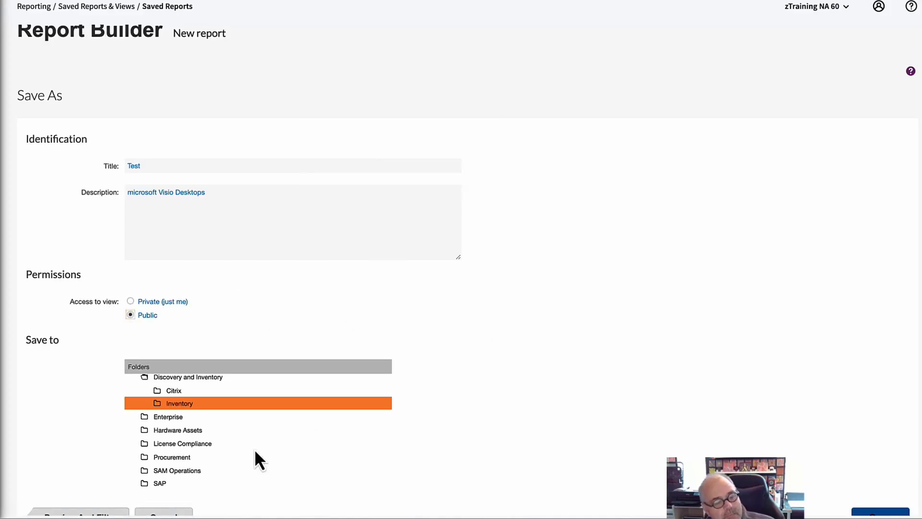
scroll(255, 452, "down", 1)
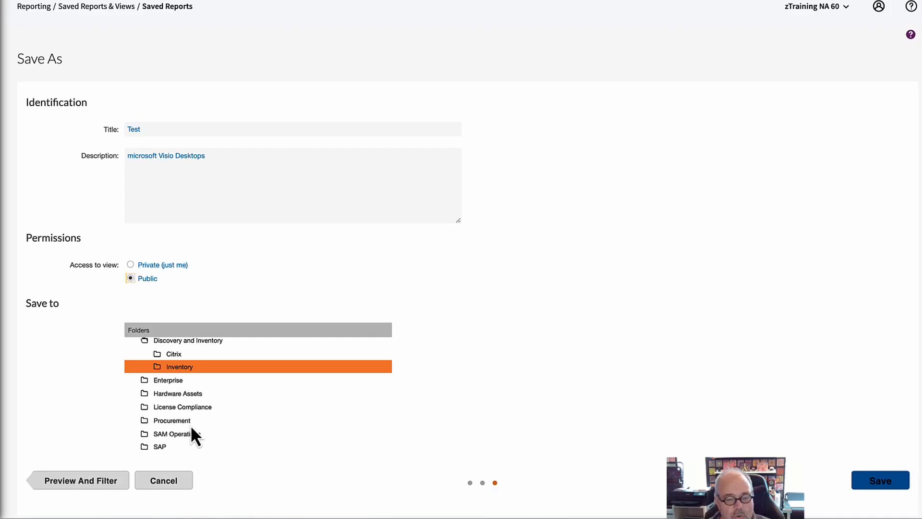
left_click(890, 486)
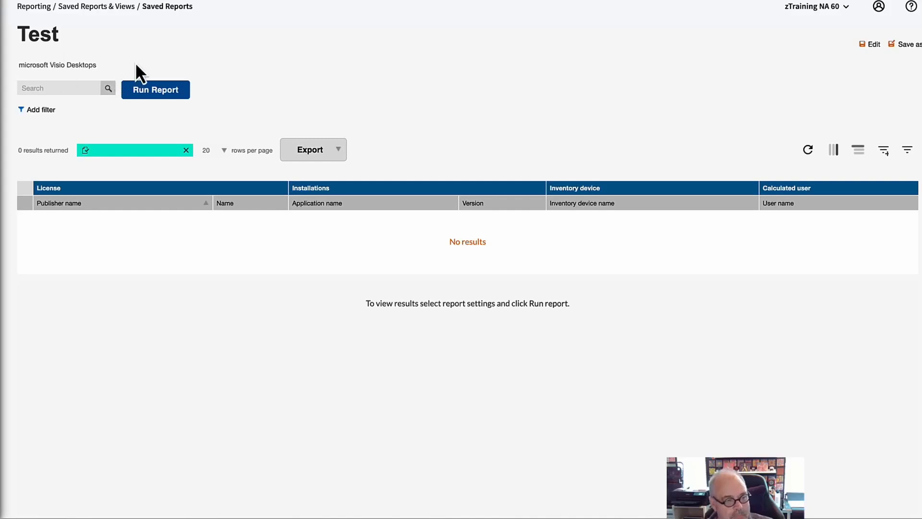
Step: Run the saved Test report and look at the available export formats
left_click(66, 87)
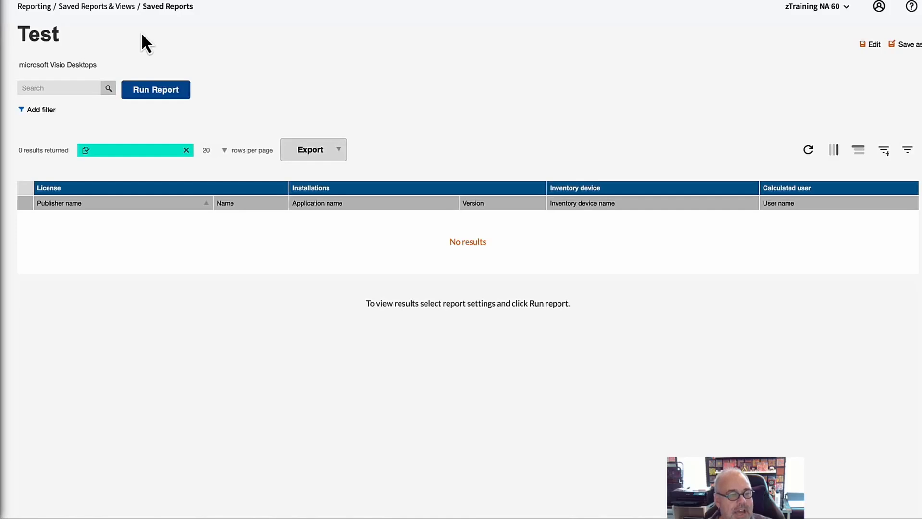
left_click(172, 94)
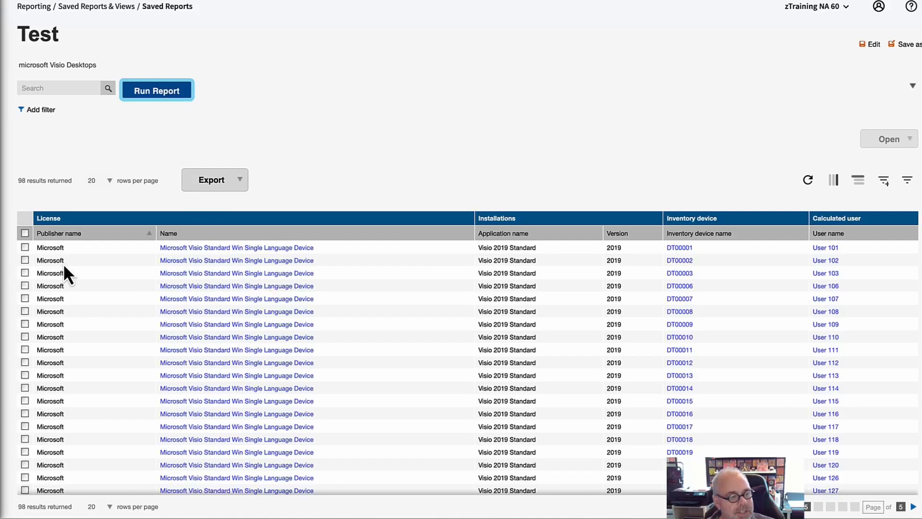
scroll(79, 283, "down", 1)
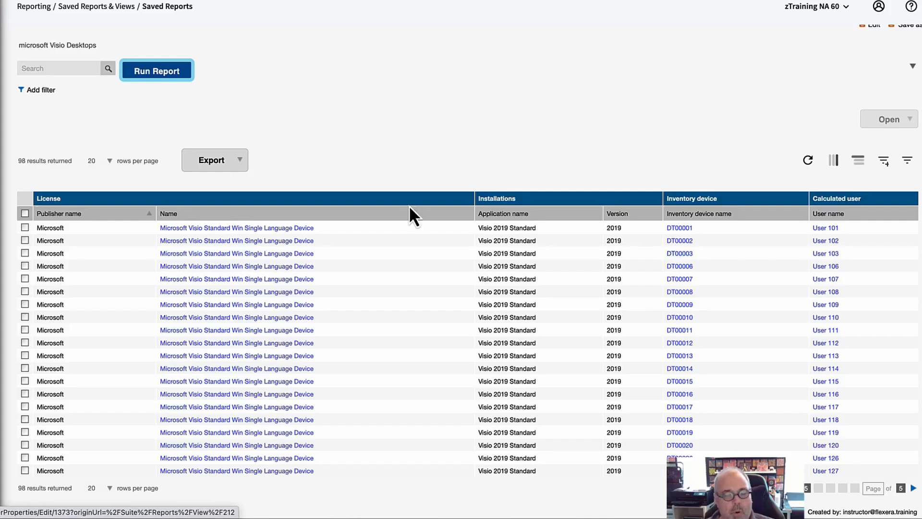
left_click(245, 162)
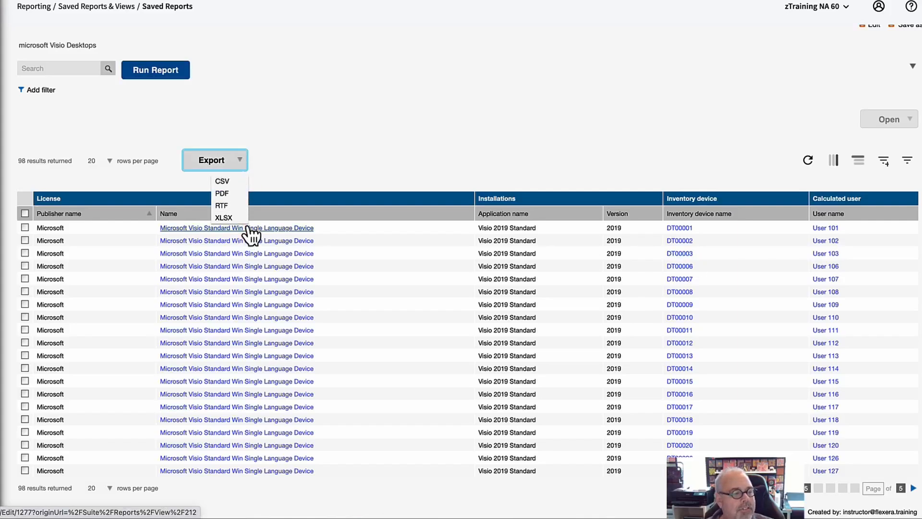
left_click(308, 136)
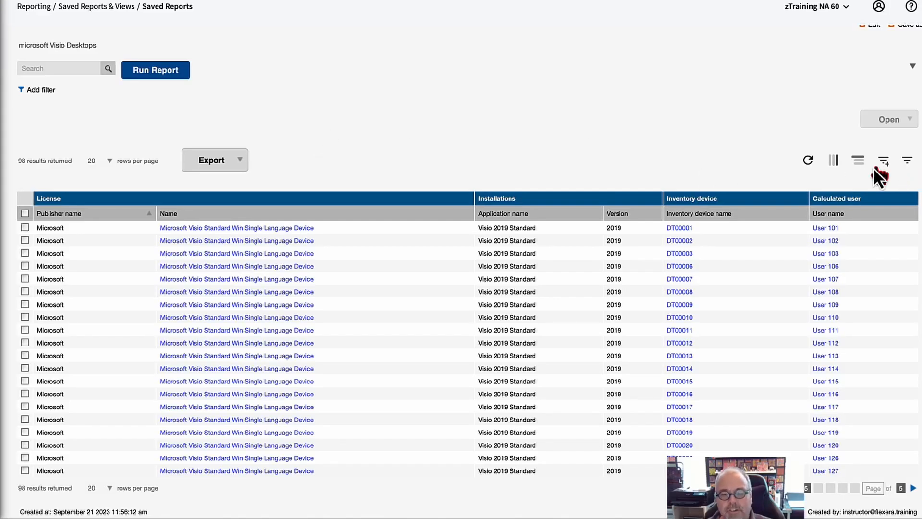
Step: Add the Email column back to the report results, in front of the calculated user's User name column
left_click(835, 162)
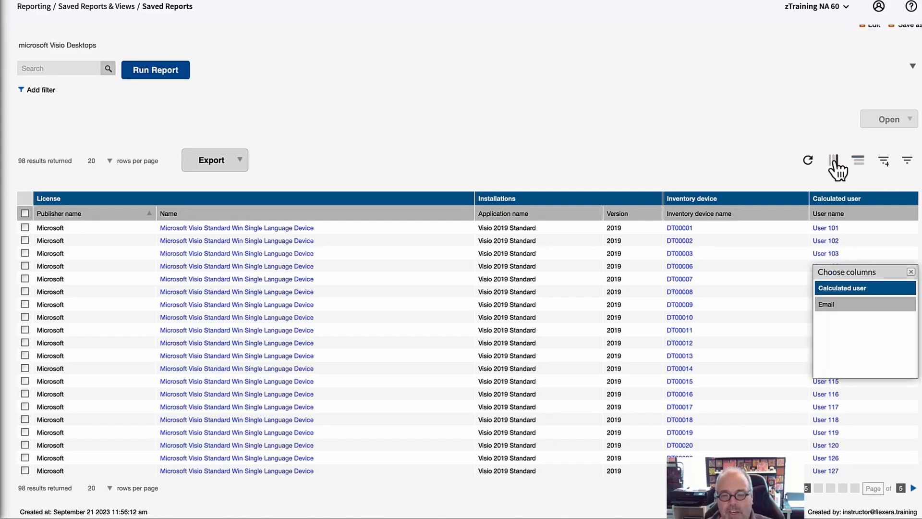
left_click_drag(842, 296, 810, 223)
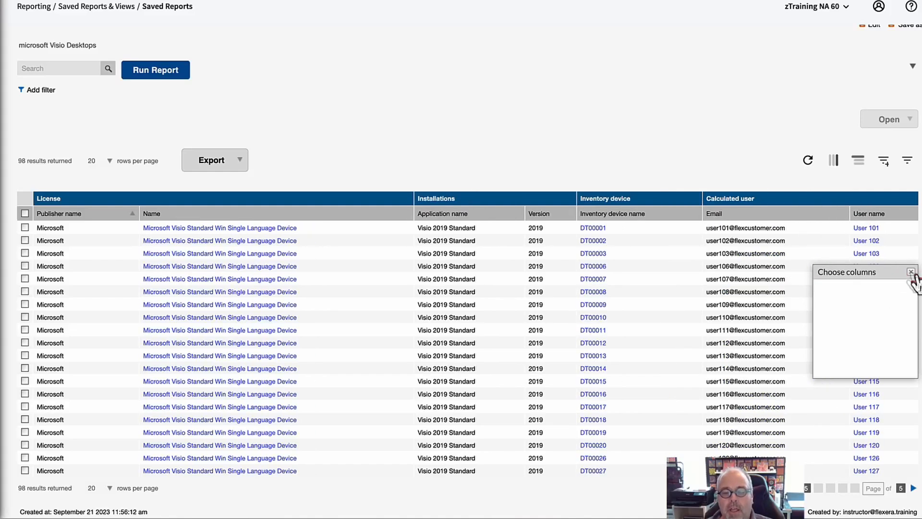
left_click(911, 272)
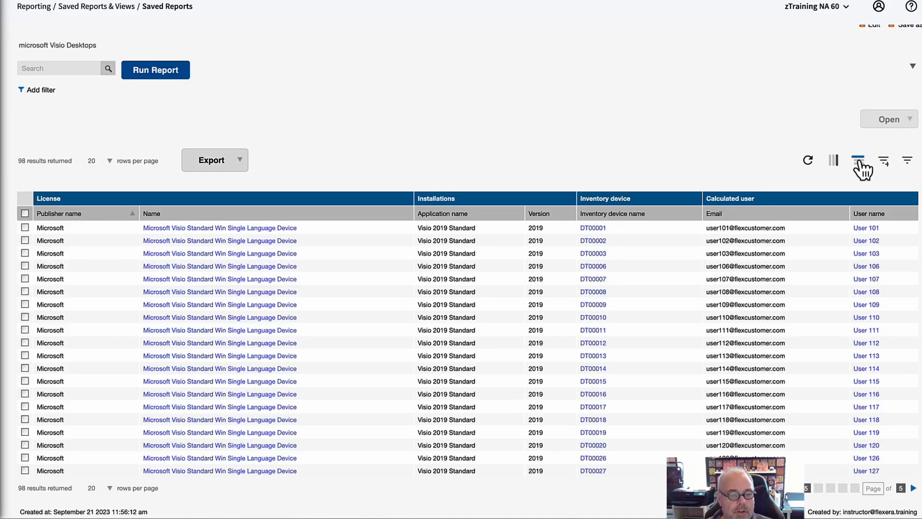
Step: Enable grouping in the report results and group the rows by Application name
left_click(858, 161)
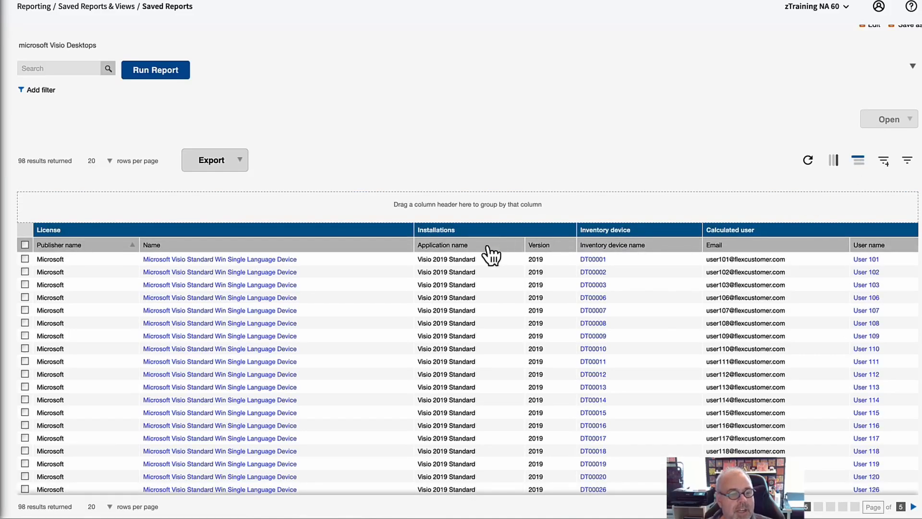
left_click_drag(489, 247, 419, 208)
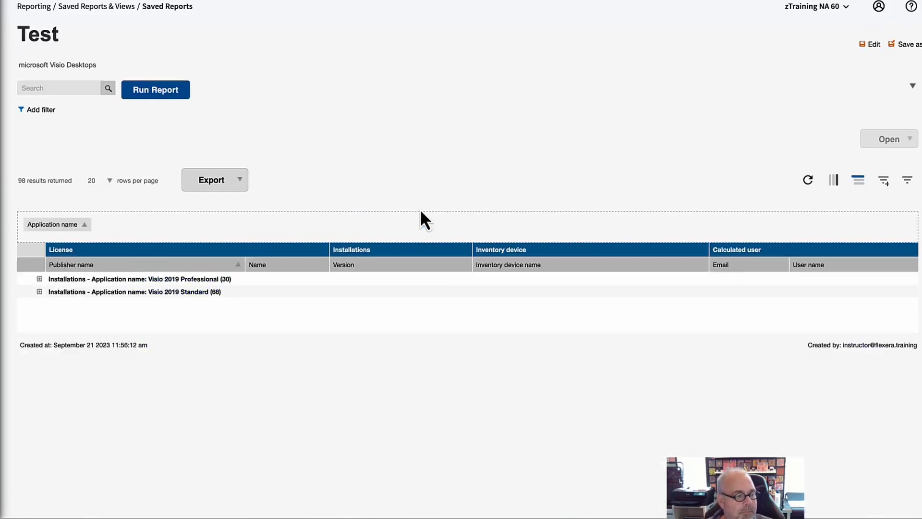